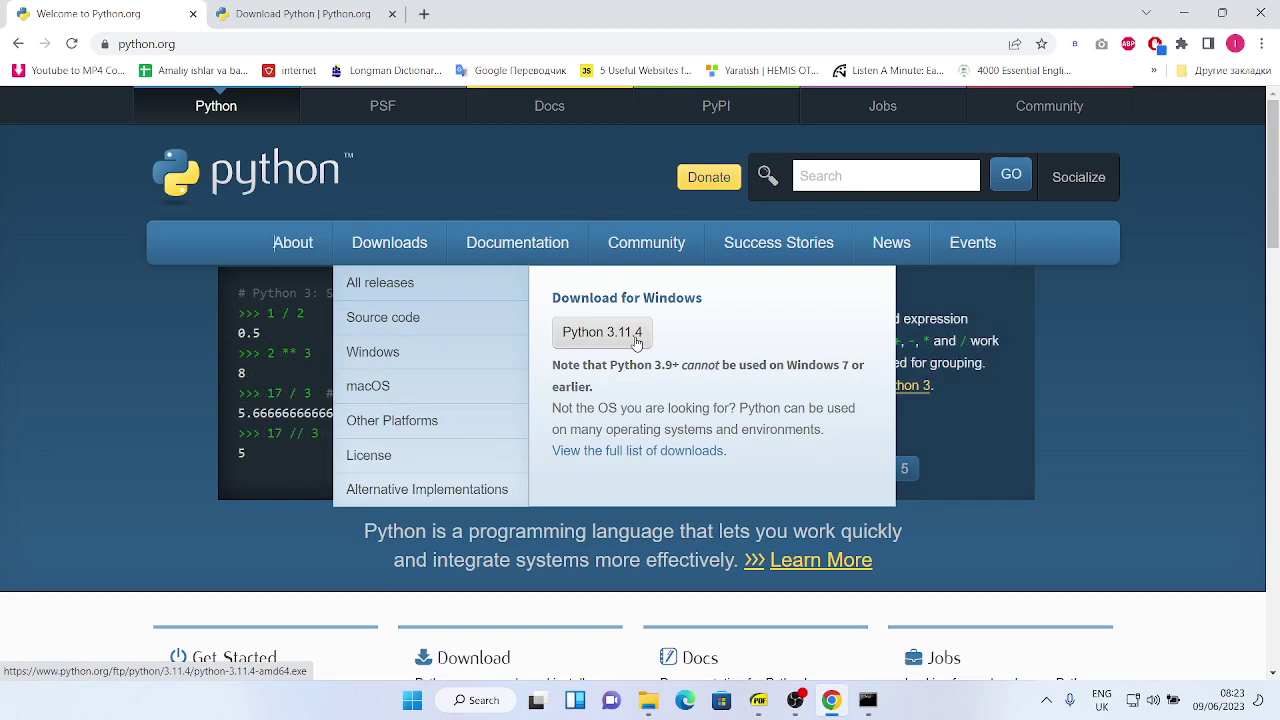
# Download the Python 3.11.4 installer for Windows and save it in the install folder on Local Disk (E:).
pyautogui.click(636, 343)
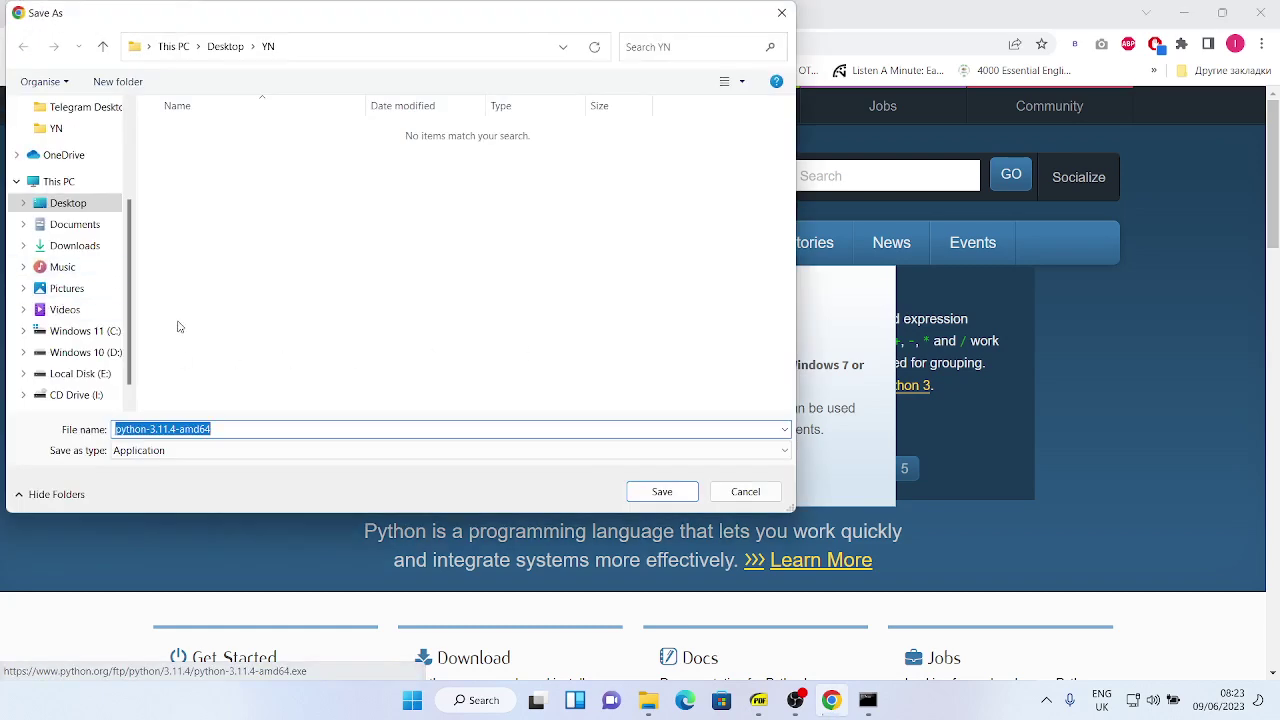
pyautogui.scroll(2, 108, 266)
pyautogui.scroll(-1, 108, 268)
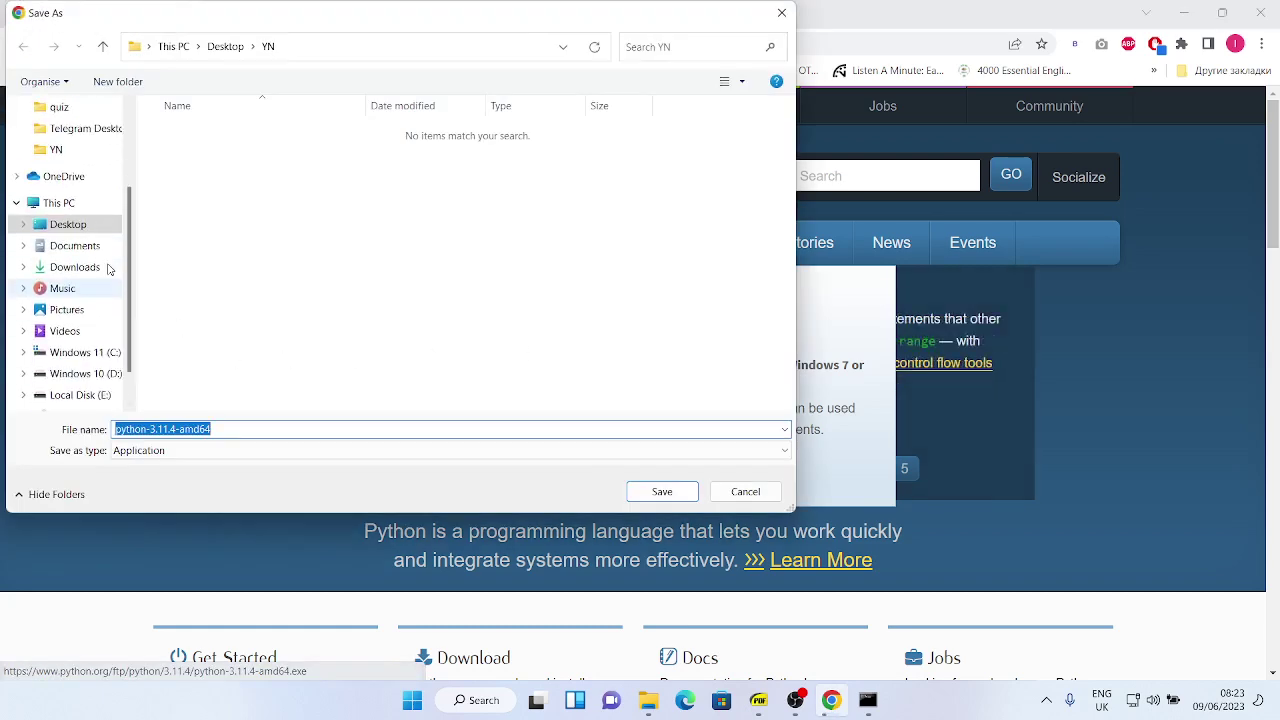
pyautogui.click(88, 395)
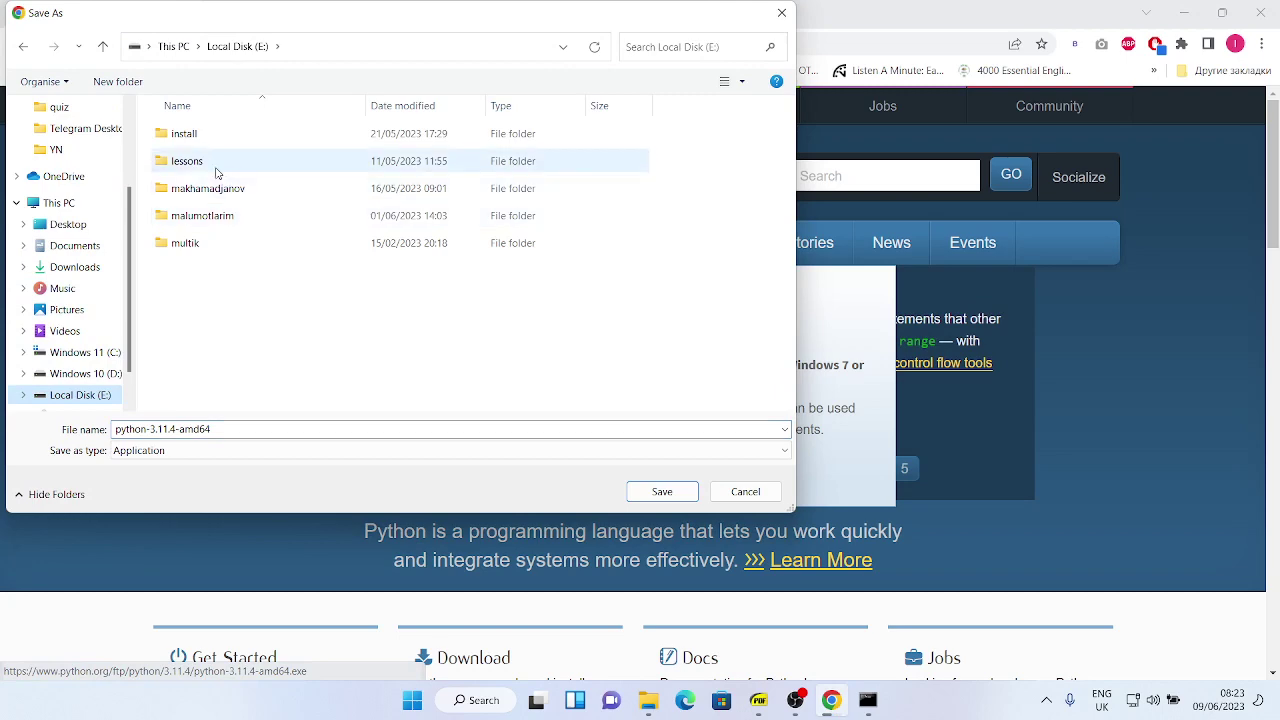
pyautogui.moveTo(213, 155); pyautogui.dragTo(214, 136)
pyautogui.doubleClick(214, 134)
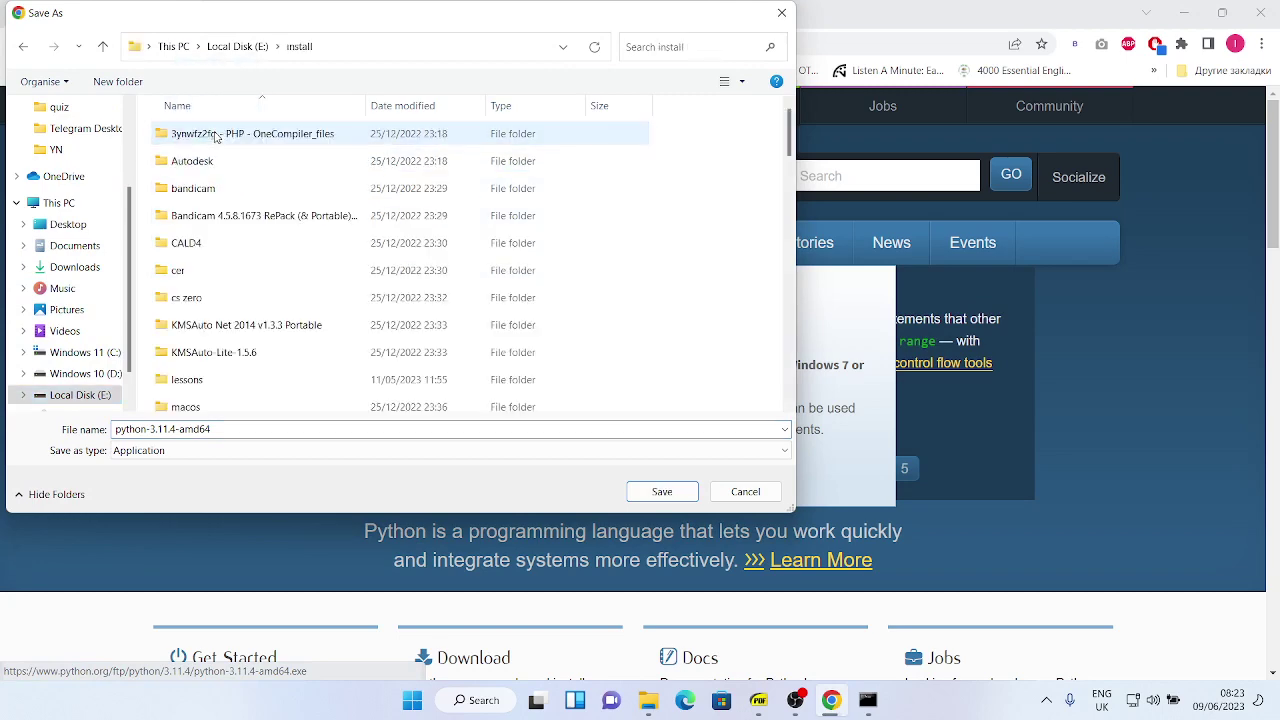
pyautogui.click(661, 491)
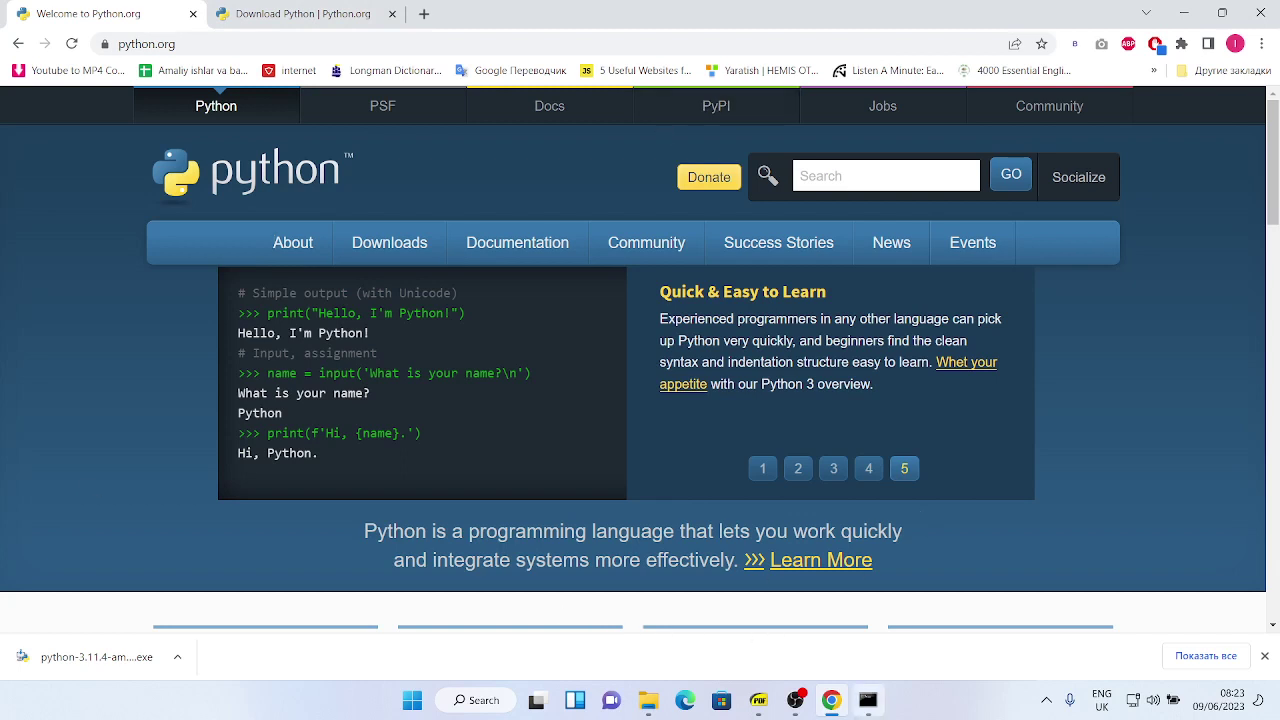
# Switch to the 1-lesson Python haqida PDF and look through the slides on installing Python and starting to program.
pyautogui.click(757, 705)
pyautogui.scroll(-3, 664, 357)
pyautogui.scroll(-4, 664, 357)
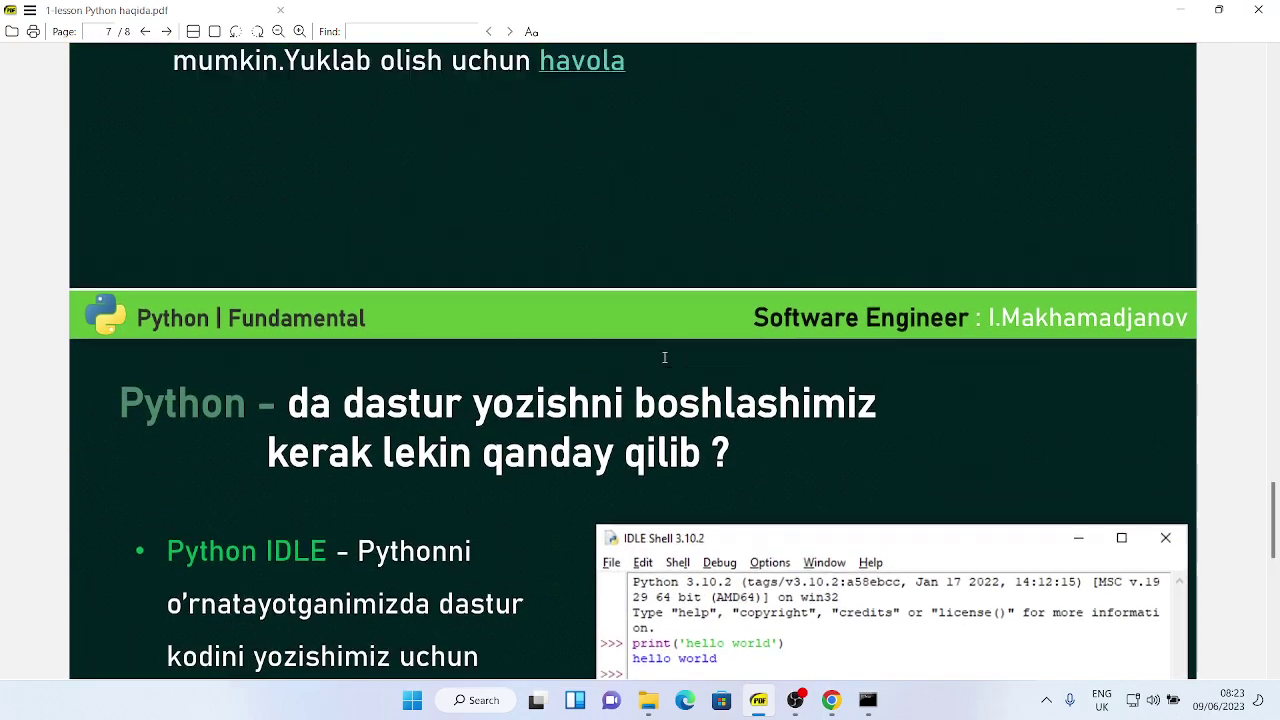
pyautogui.scroll(7, 664, 357)
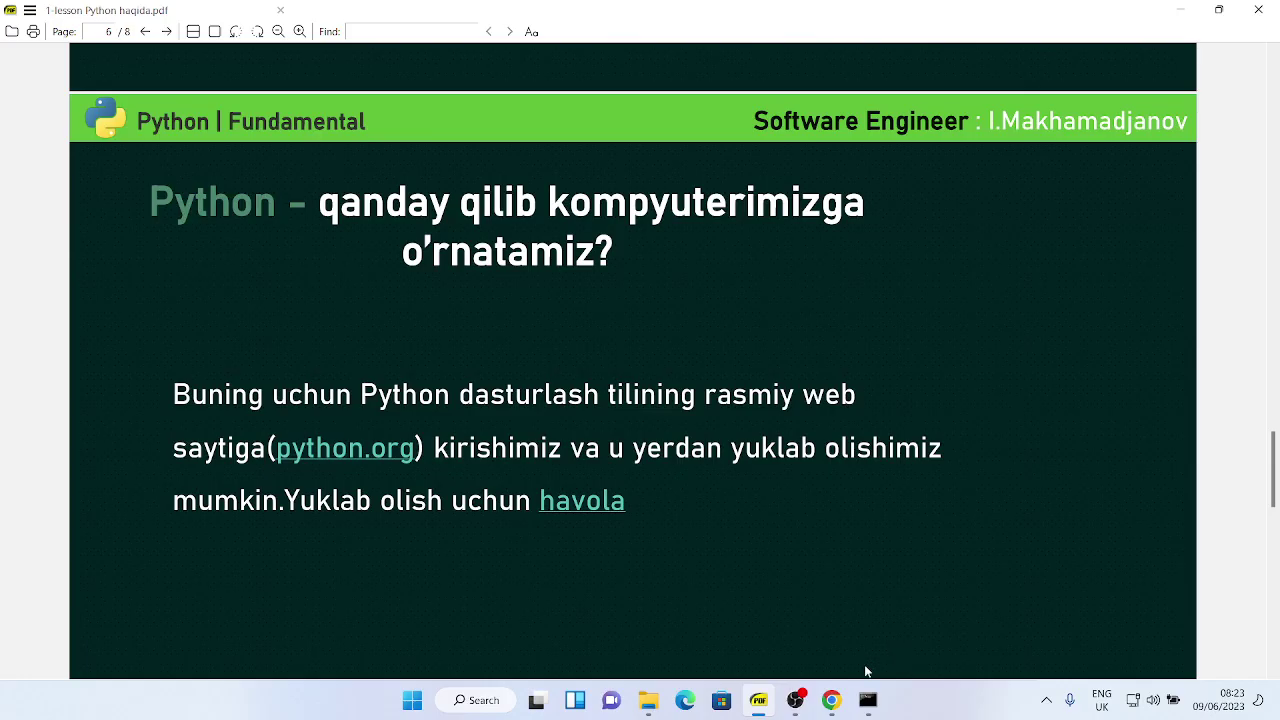
# Switch to the python presentation folder, play the python ornatish video in VLC and reposition the player window.
pyautogui.click(648, 700)
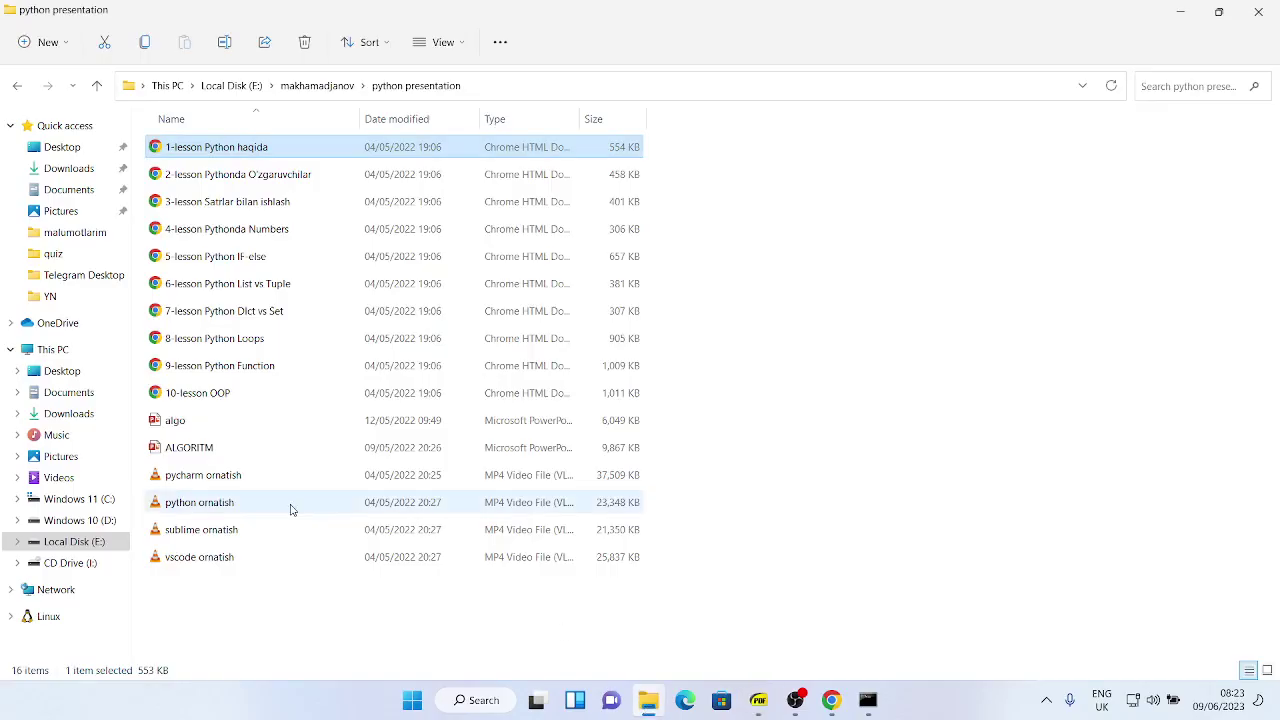
pyautogui.doubleClick(211, 510)
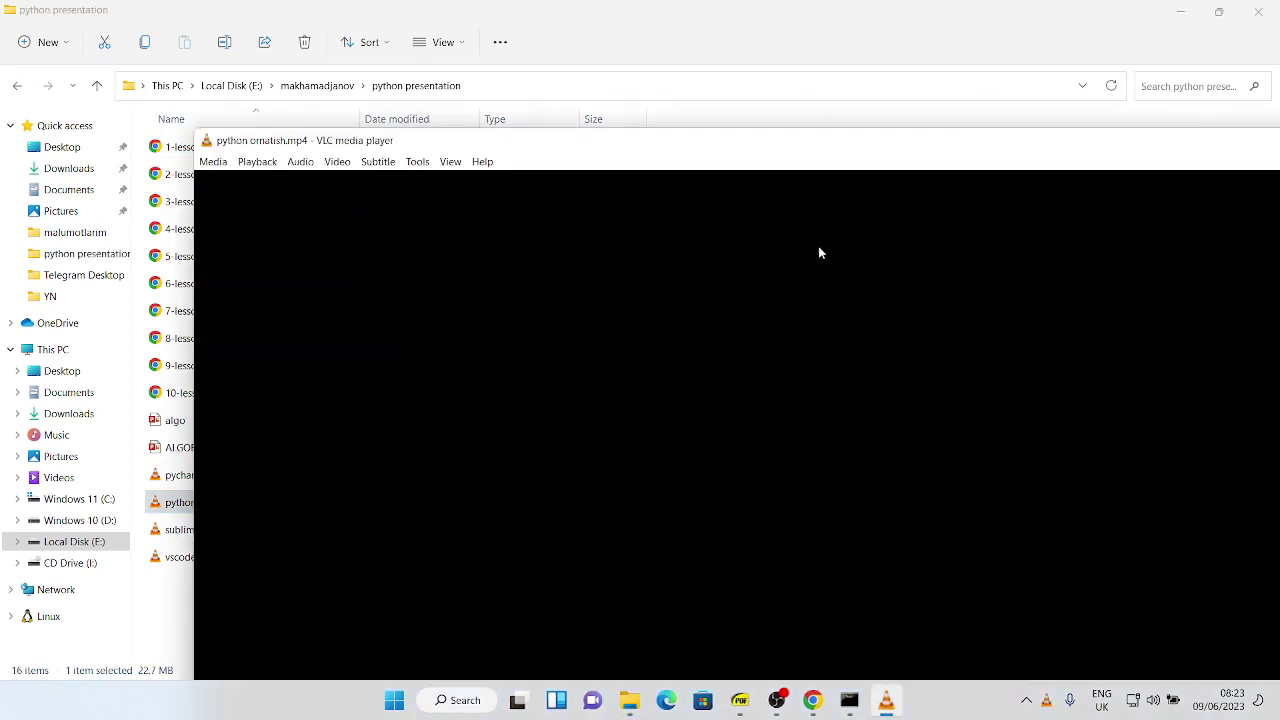
pyautogui.moveTo(648, 157); pyautogui.dragTo(493, 50)
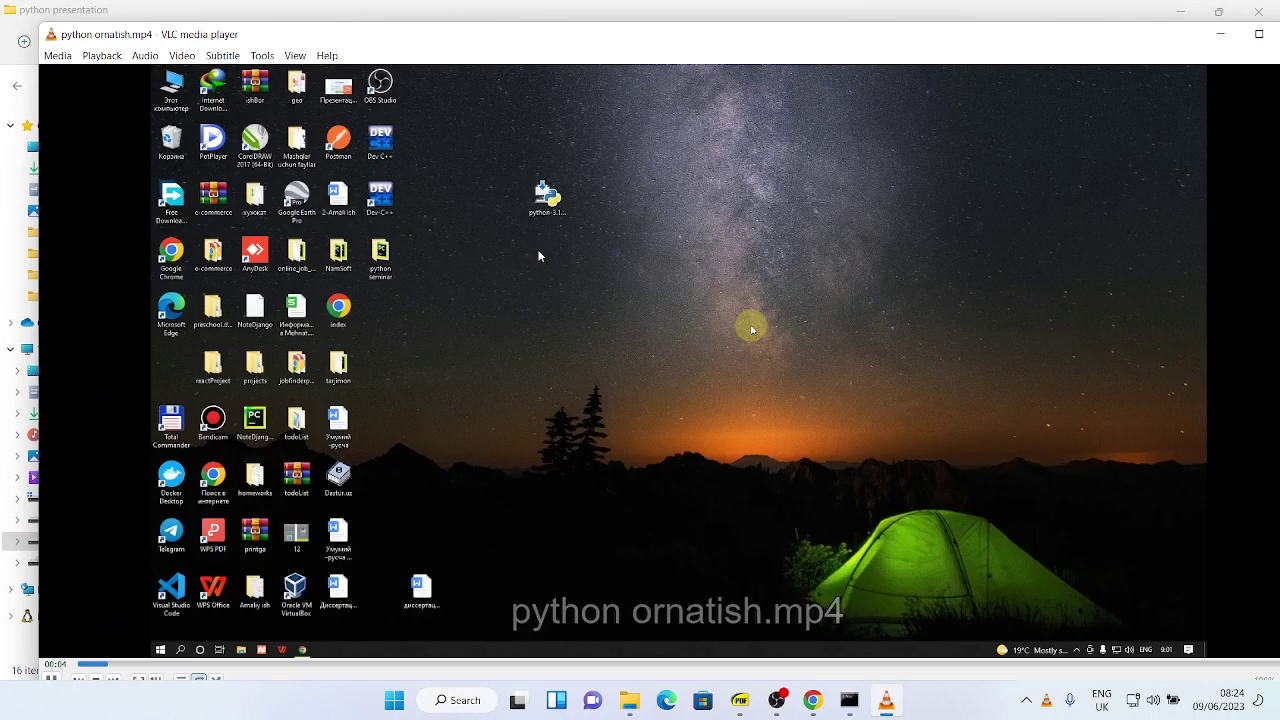
# Raise the video volume to 125%, answer the VLC update prompt and show the video in full screen.
pyautogui.scroll(4, 592, 77)
pyautogui.scroll(12, 540, 252)
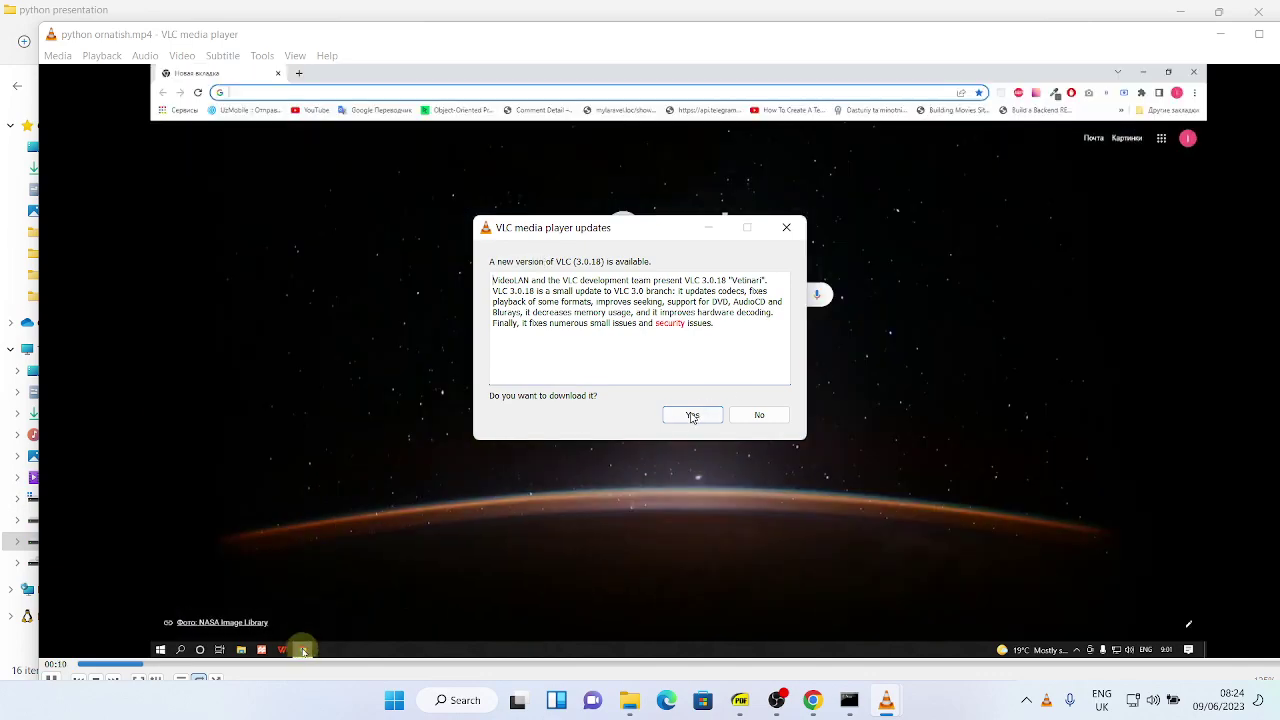
pyautogui.click(692, 415)
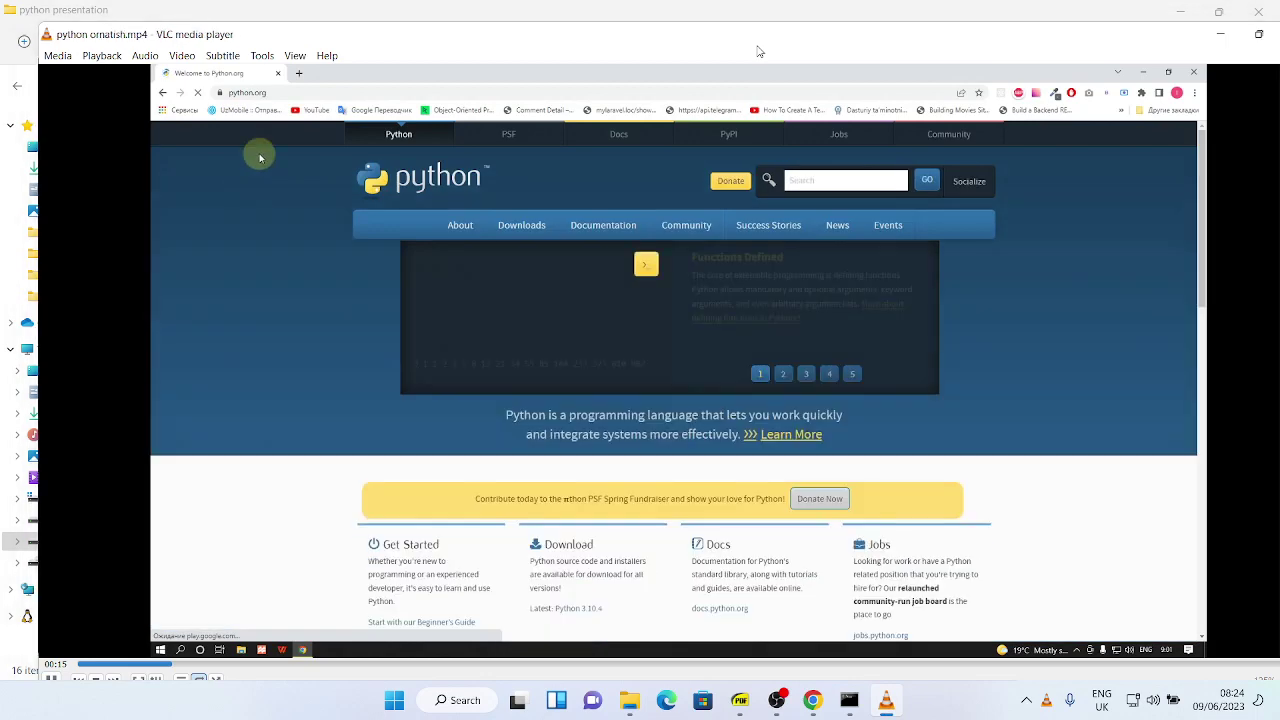
pyautogui.doubleClick(757, 40)
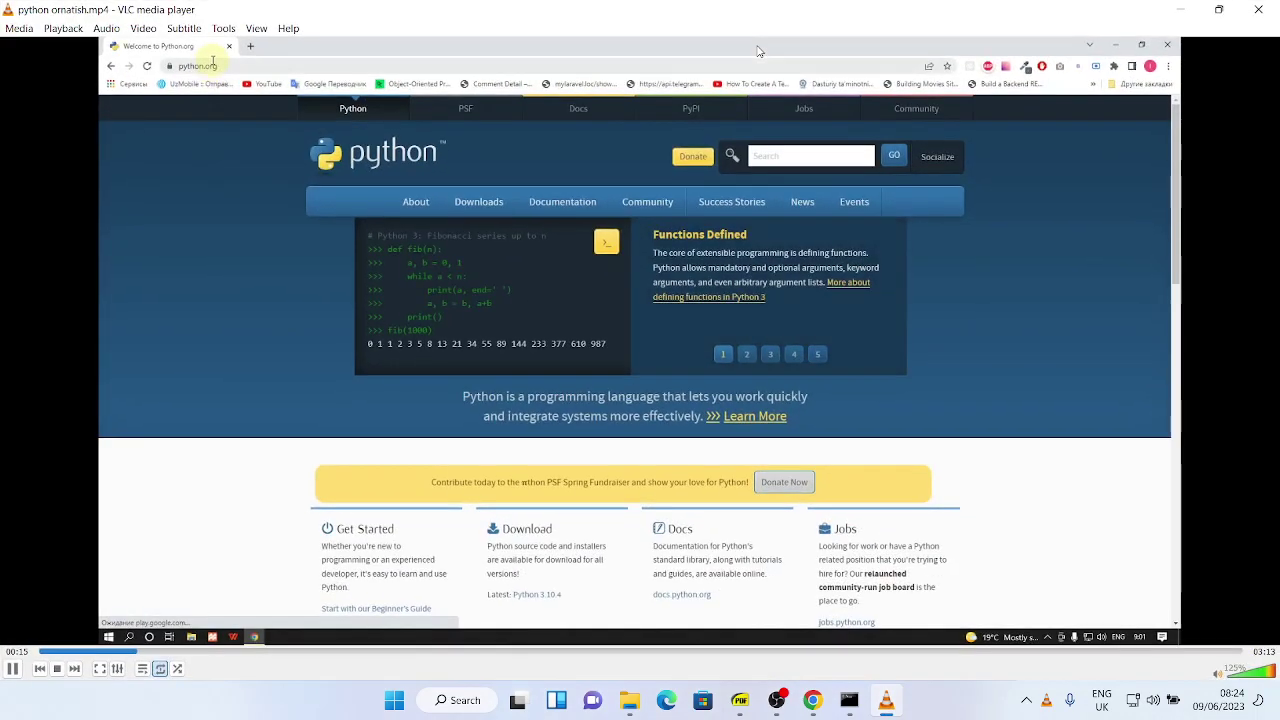
pyautogui.doubleClick(906, 287)
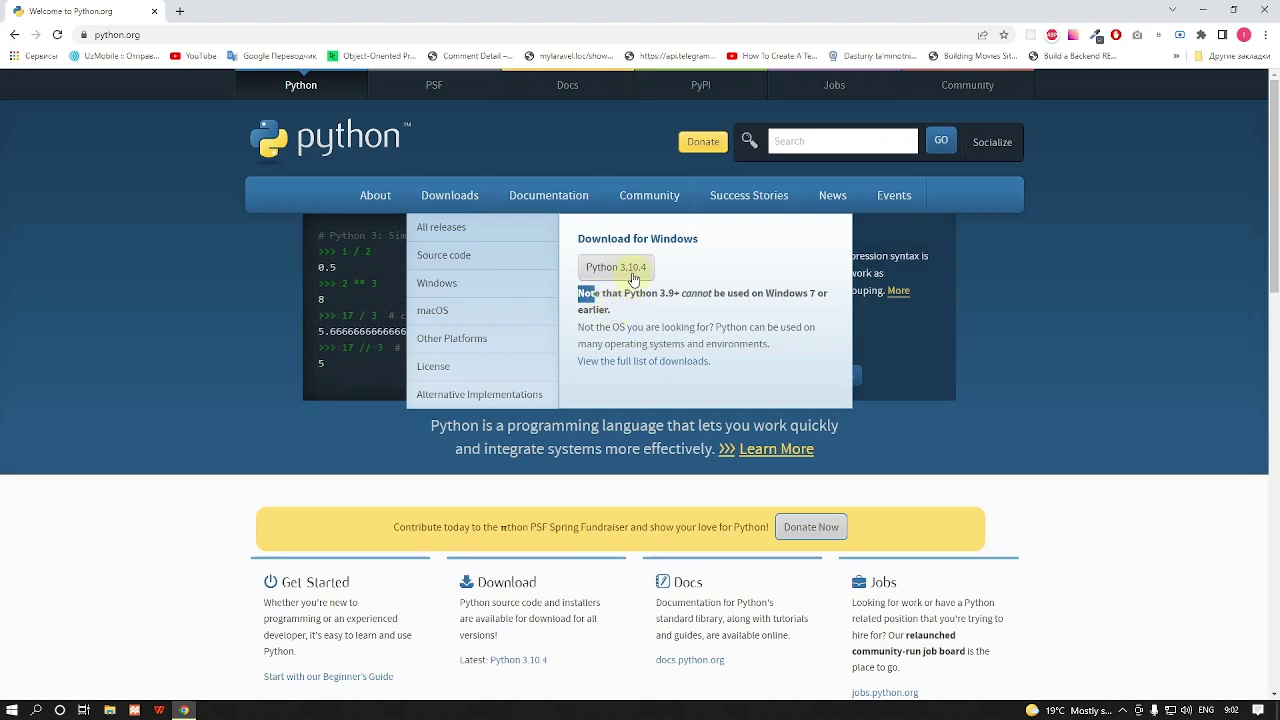
# Highlight 3.9+ in the Windows compatibility note and open the full list of downloads in a new tab.
pyautogui.click(677, 295)
pyautogui.moveTo(676, 296); pyautogui.dragTo(668, 293)
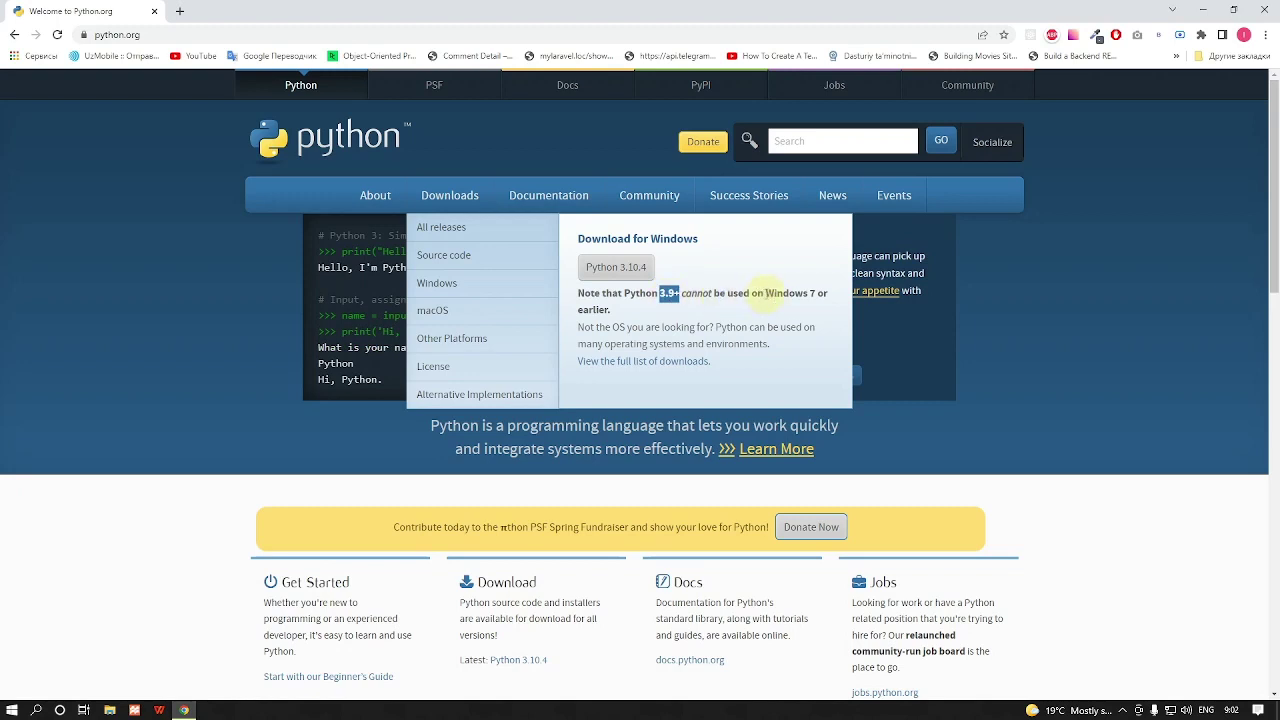
pyautogui.rightClick(680, 366)
pyautogui.click(702, 373)
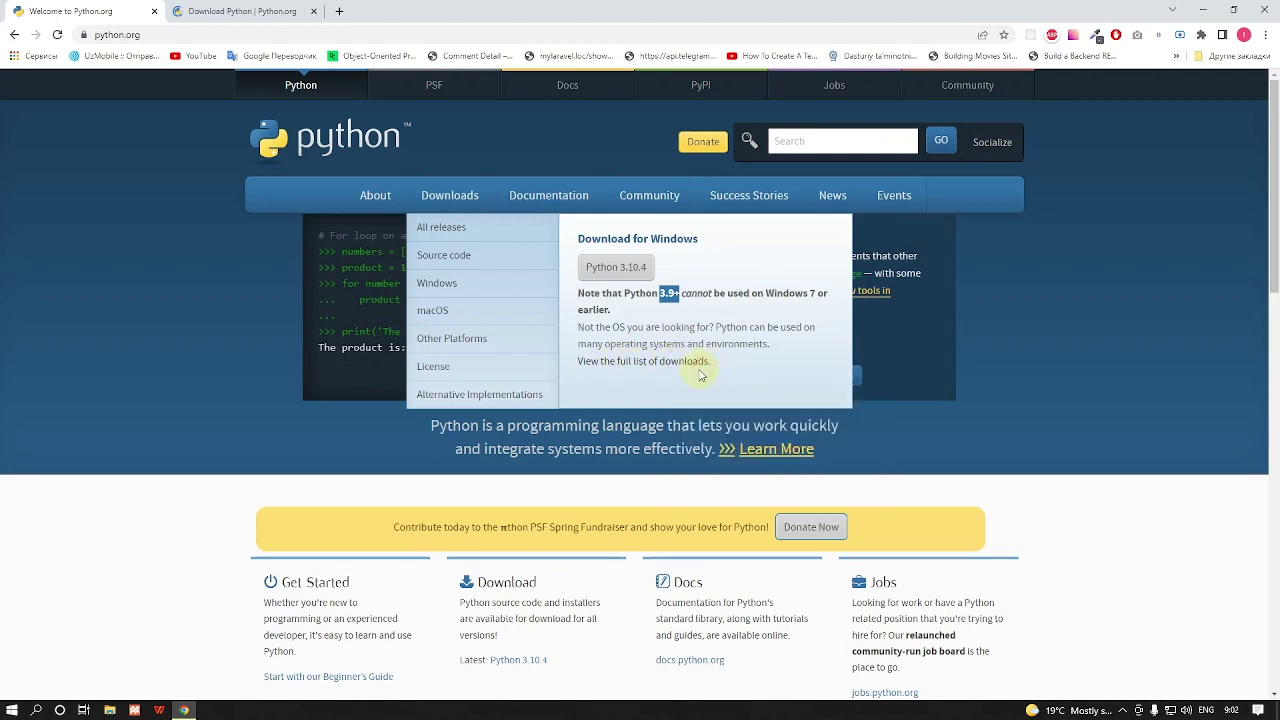
# Examine the Python releases listed by version number on the downloads page and return to the home page's download options.
pyautogui.click(242, 11)
pyautogui.scroll(-4, 435, 500)
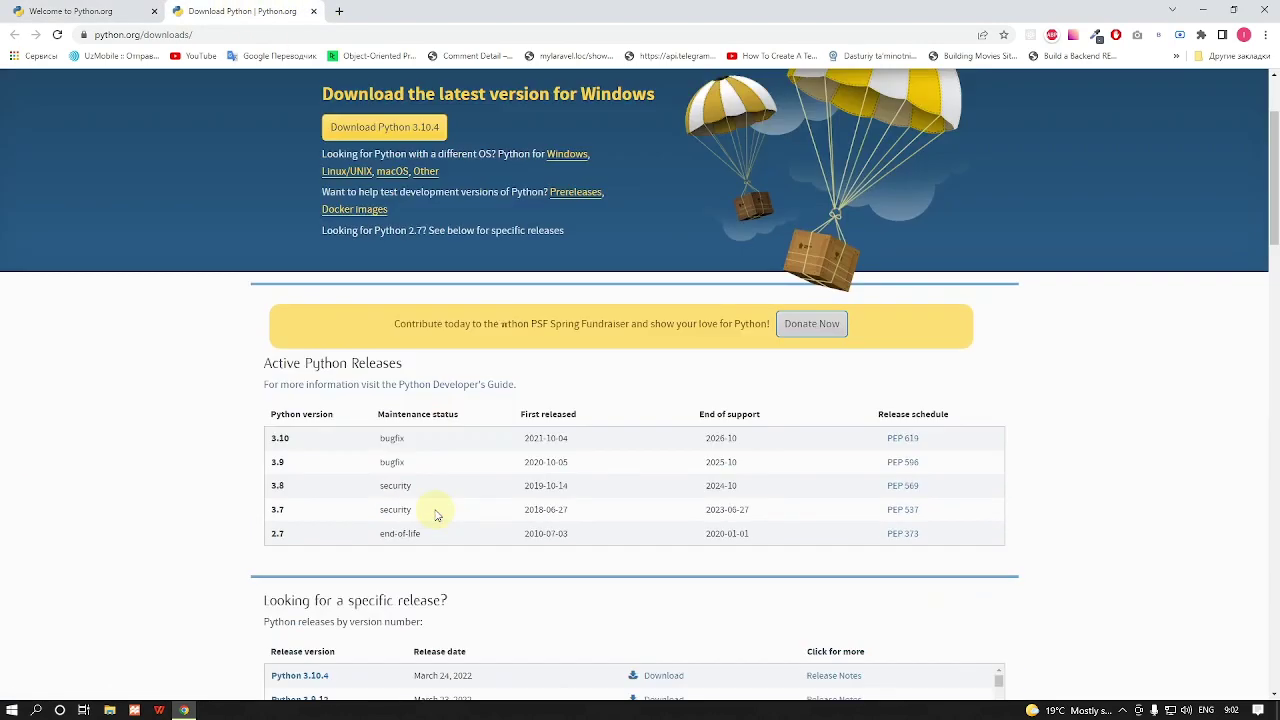
pyautogui.scroll(-1, 300, 330)
pyautogui.scroll(-6, 320, 373)
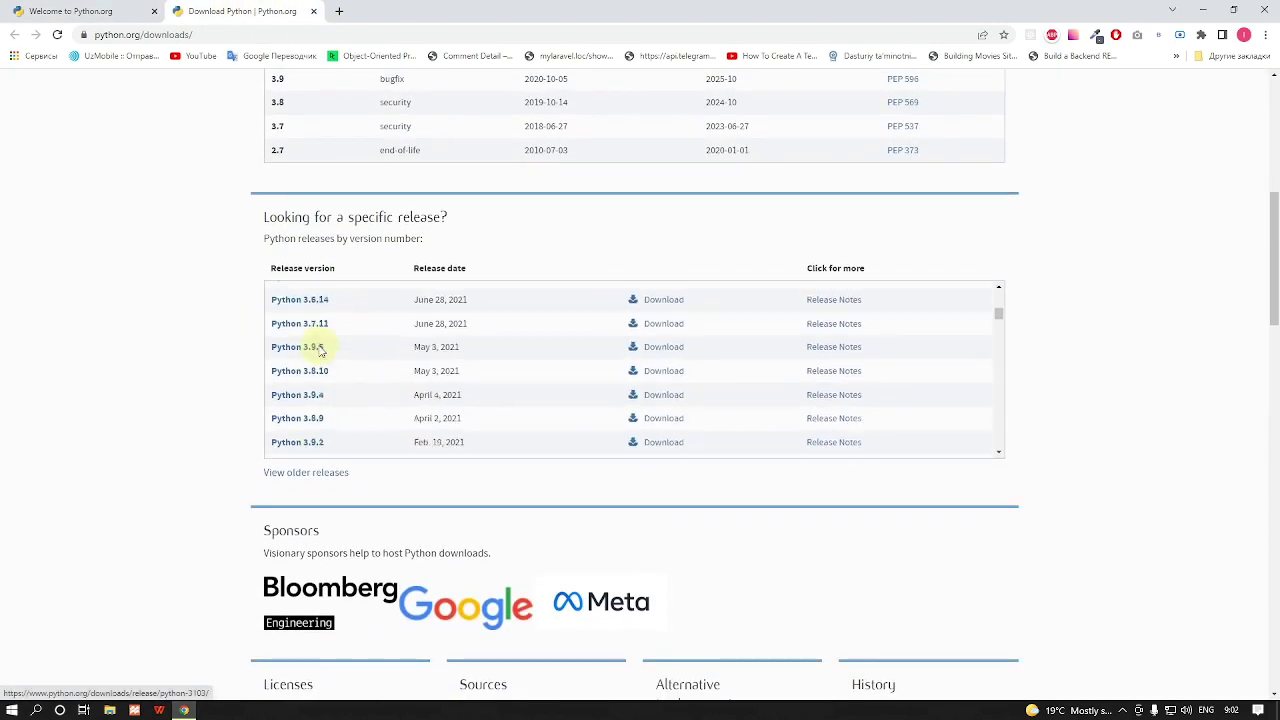
pyautogui.scroll(-8, 320, 373)
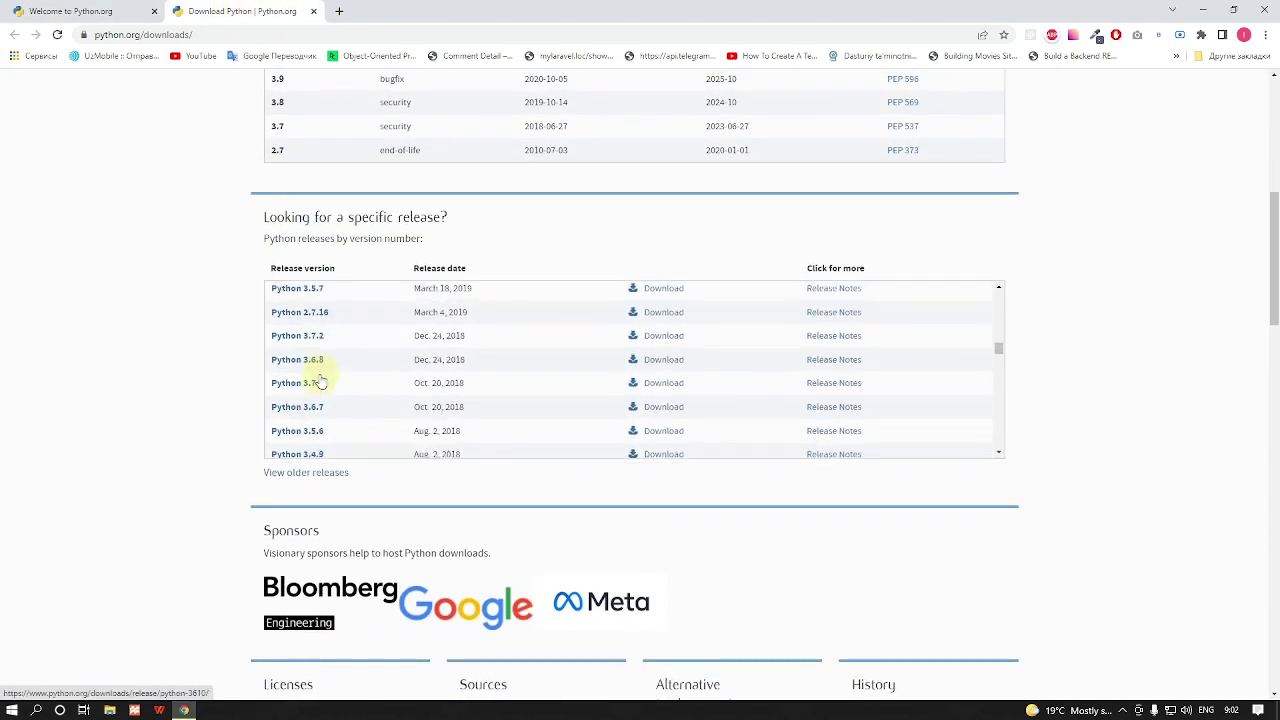
pyautogui.click(118, 7)
pyautogui.moveTo(457, 194)
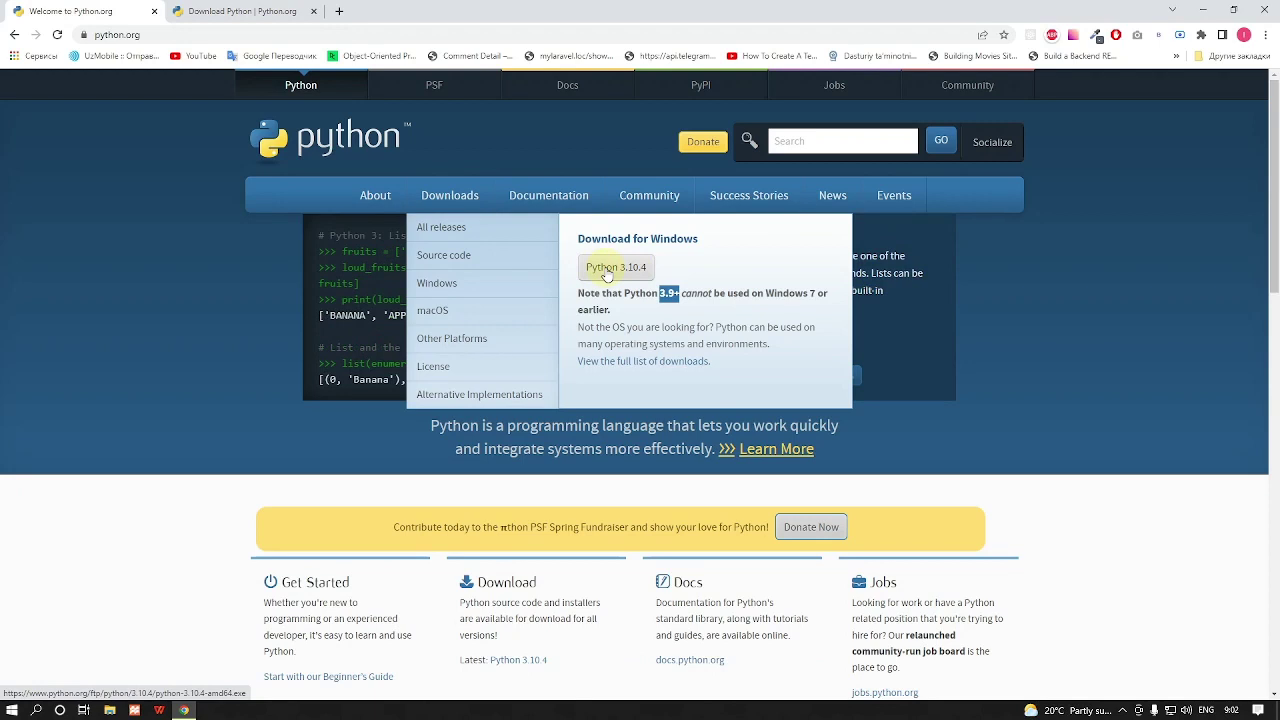
# Minimize the browser, run the python-3.10.4-amd64 installer from the desktop and reposition its setup window.
pyautogui.click(1207, 9)
pyautogui.moveTo(407, 116); pyautogui.dragTo(600, 232)
pyautogui.moveTo(478, 162); pyautogui.dragTo(484, 240)
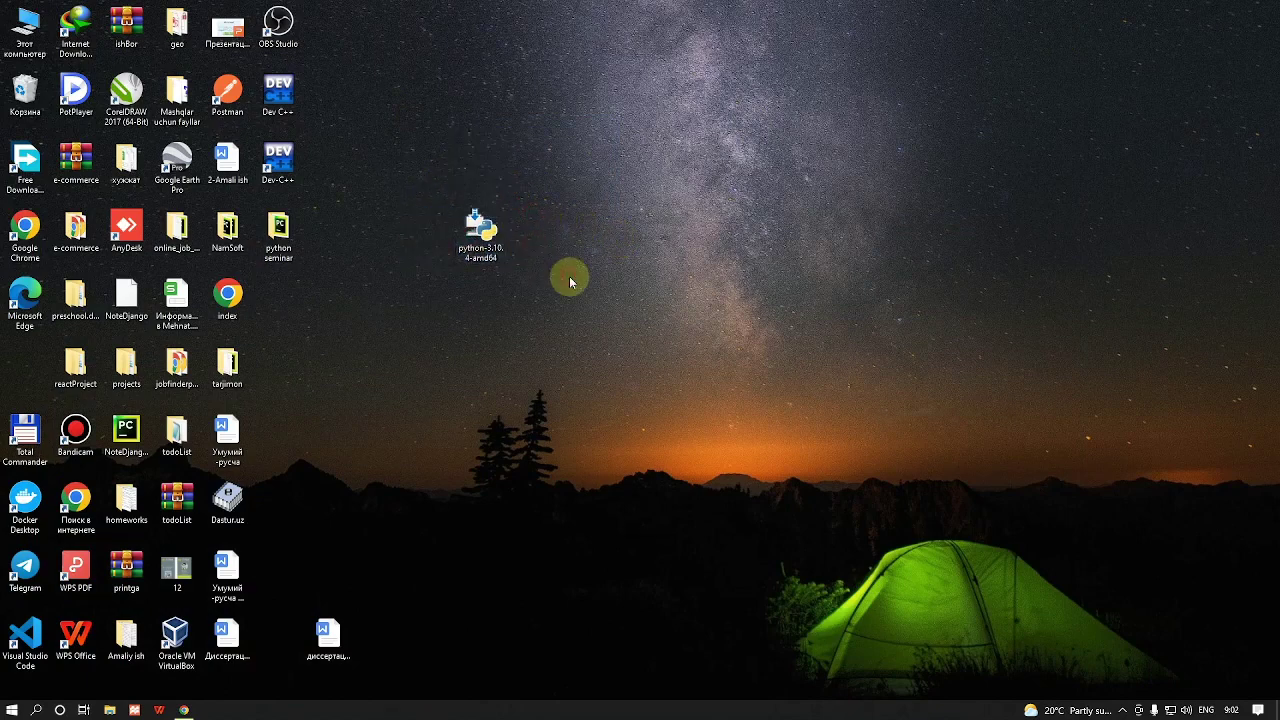
pyautogui.doubleClick(483, 236)
pyautogui.moveTo(660, 216); pyautogui.dragTo(796, 134)
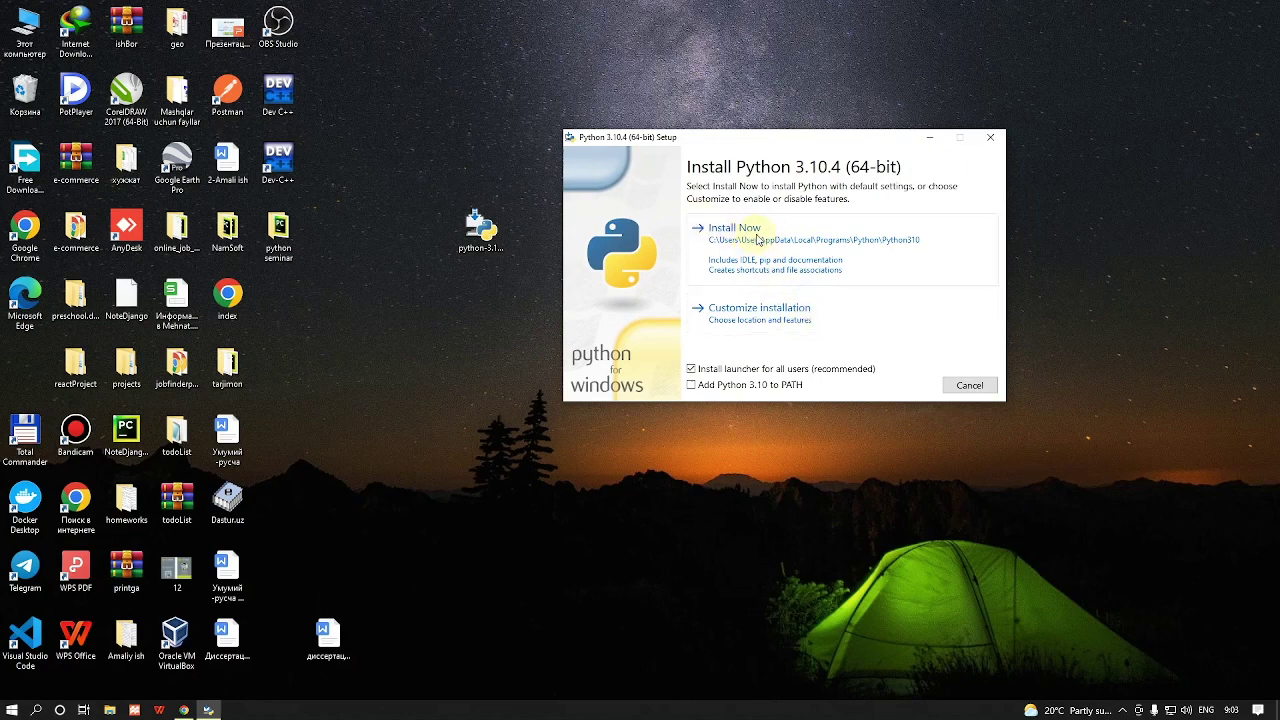
# Install Python 3.10.4 with default settings and Add Python 3.10 to PATH enabled, and close the finished setup.
pyautogui.click(691, 386)
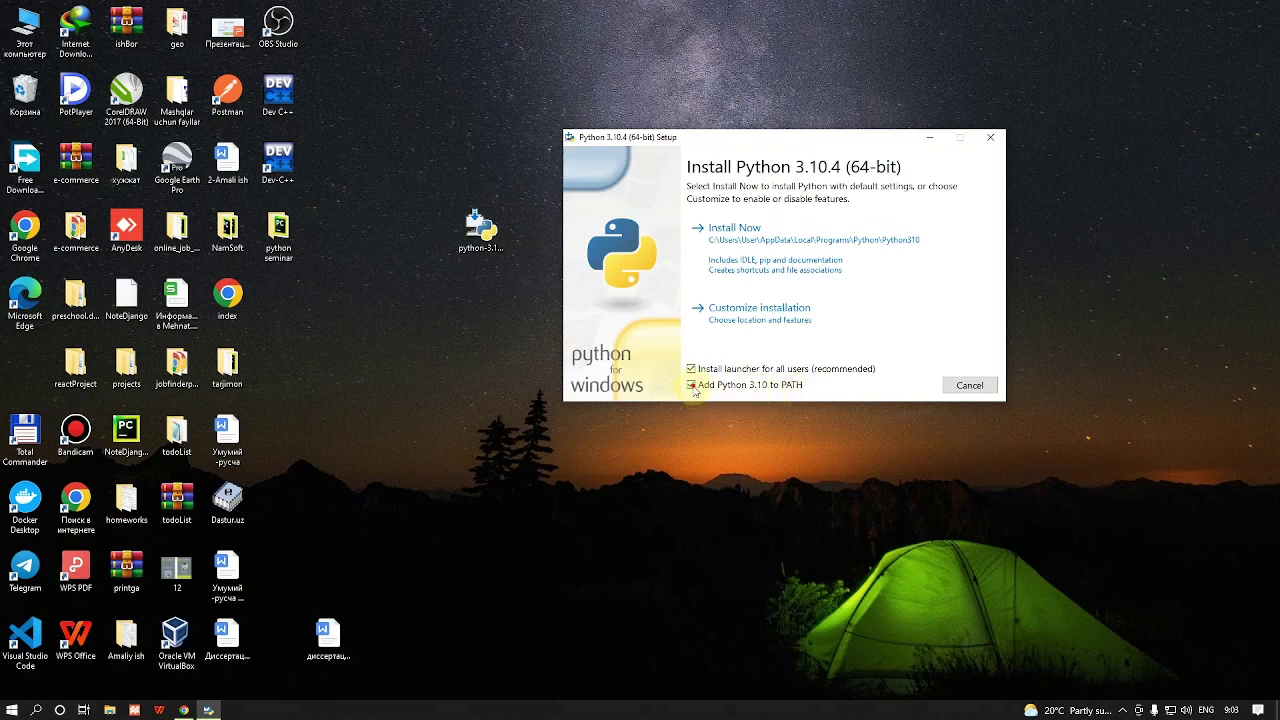
pyautogui.click(690, 387)
pyautogui.click(690, 387)
pyautogui.click(731, 234)
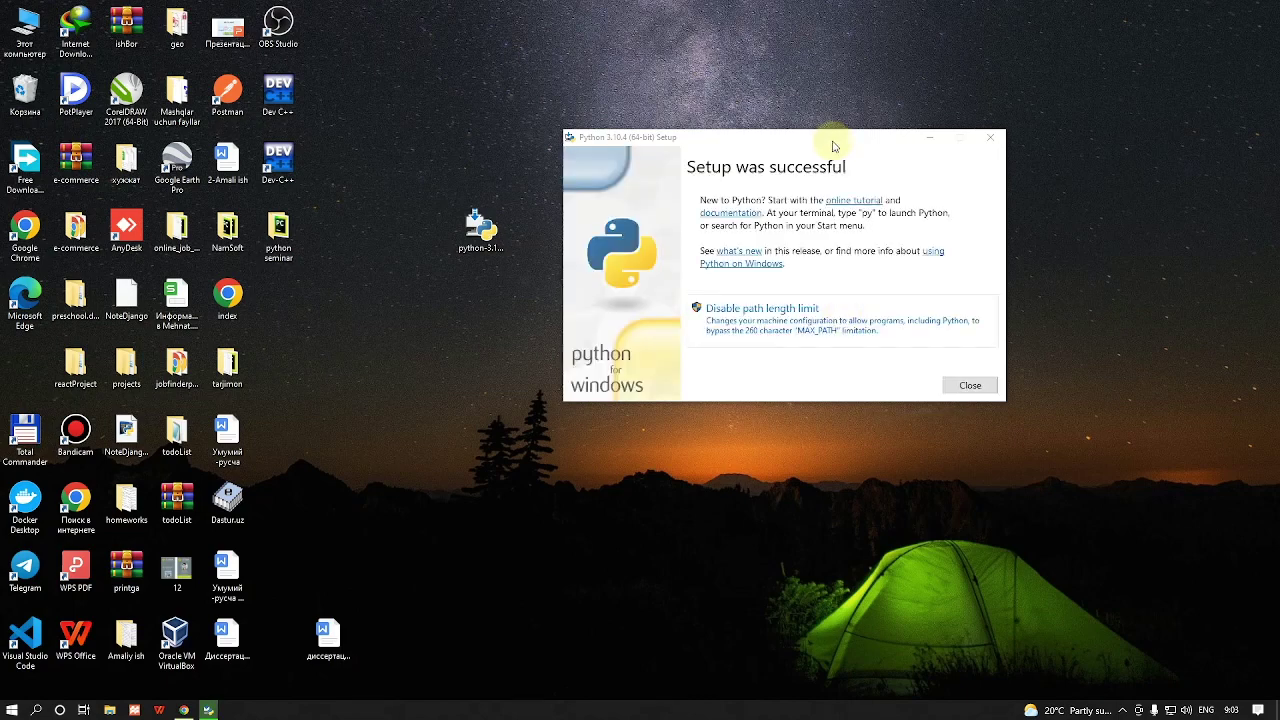
pyautogui.moveTo(809, 134)
pyautogui.mouseDown()
pyautogui.moveTo(797, 146)
pyautogui.moveTo(809, 151)
pyautogui.mouseUp()
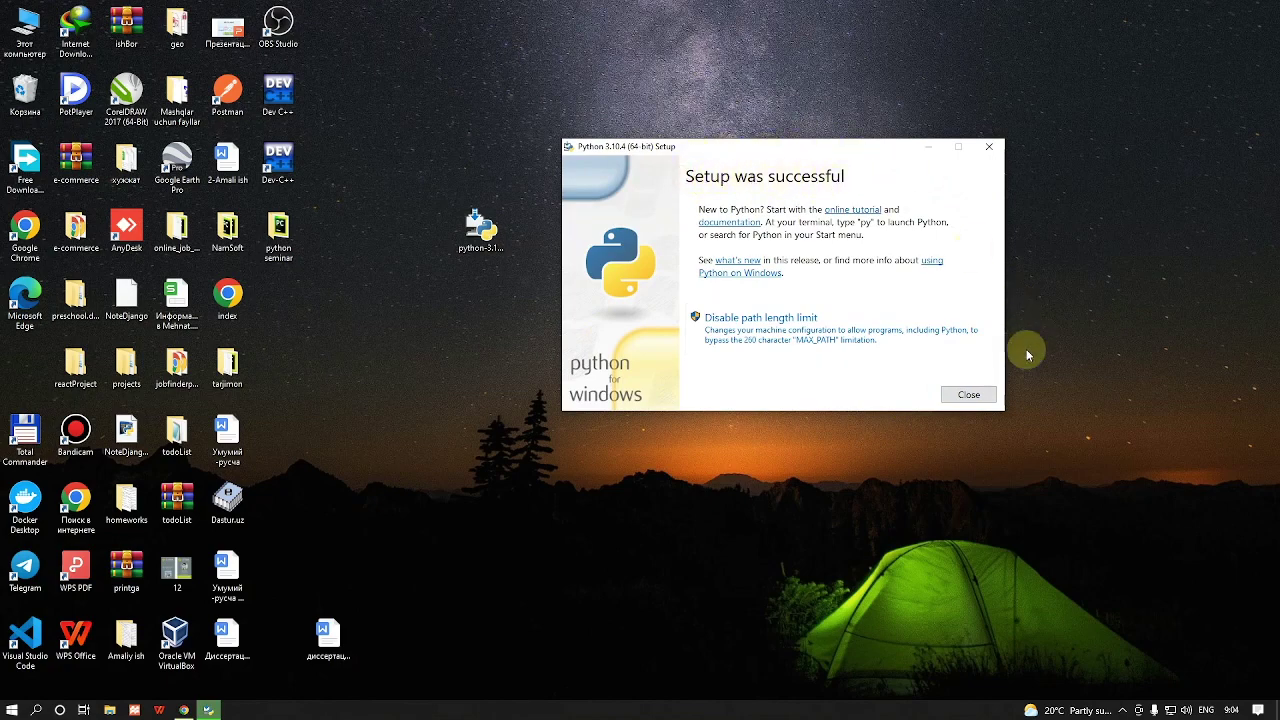
pyautogui.click(969, 396)
# Launch IDLE (Python 3.10 64-bit) from the installed Python 3.10 programs and move its window to the middle of the desktop.
pyautogui.press('super')
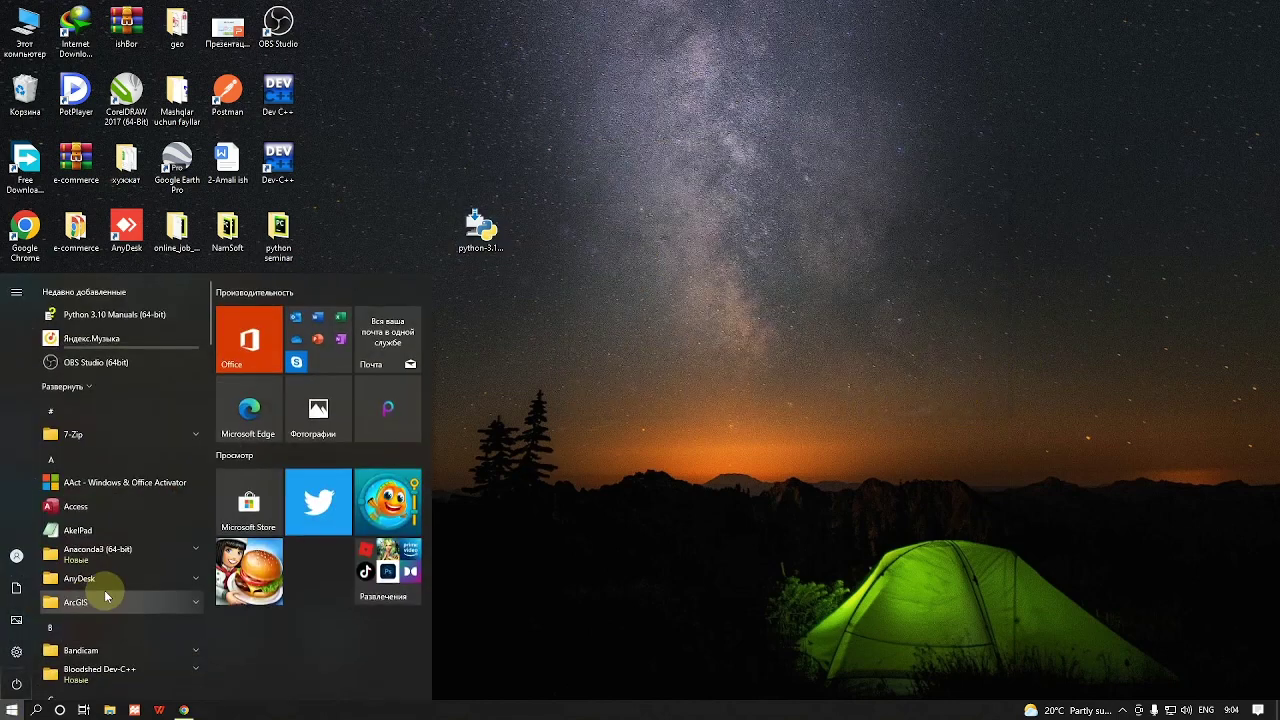
pyautogui.scroll(-15, 110, 593)
pyautogui.scroll(-3, 112, 590)
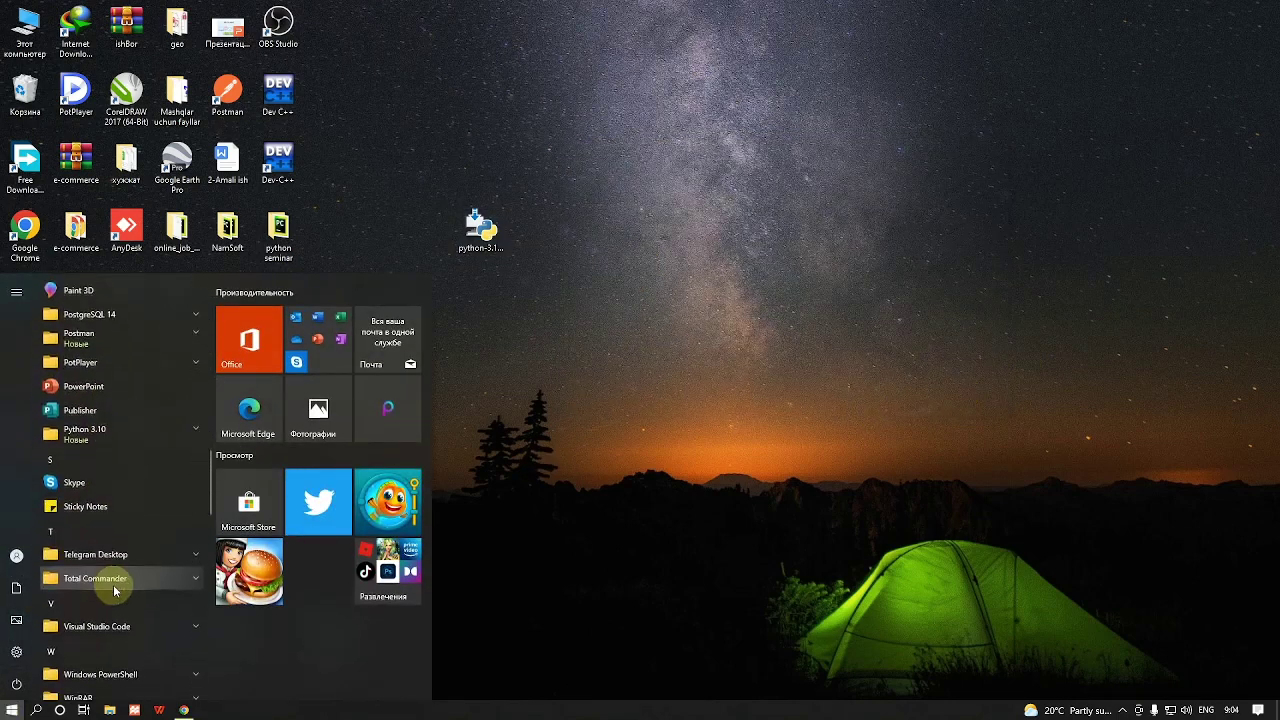
pyautogui.click(106, 437)
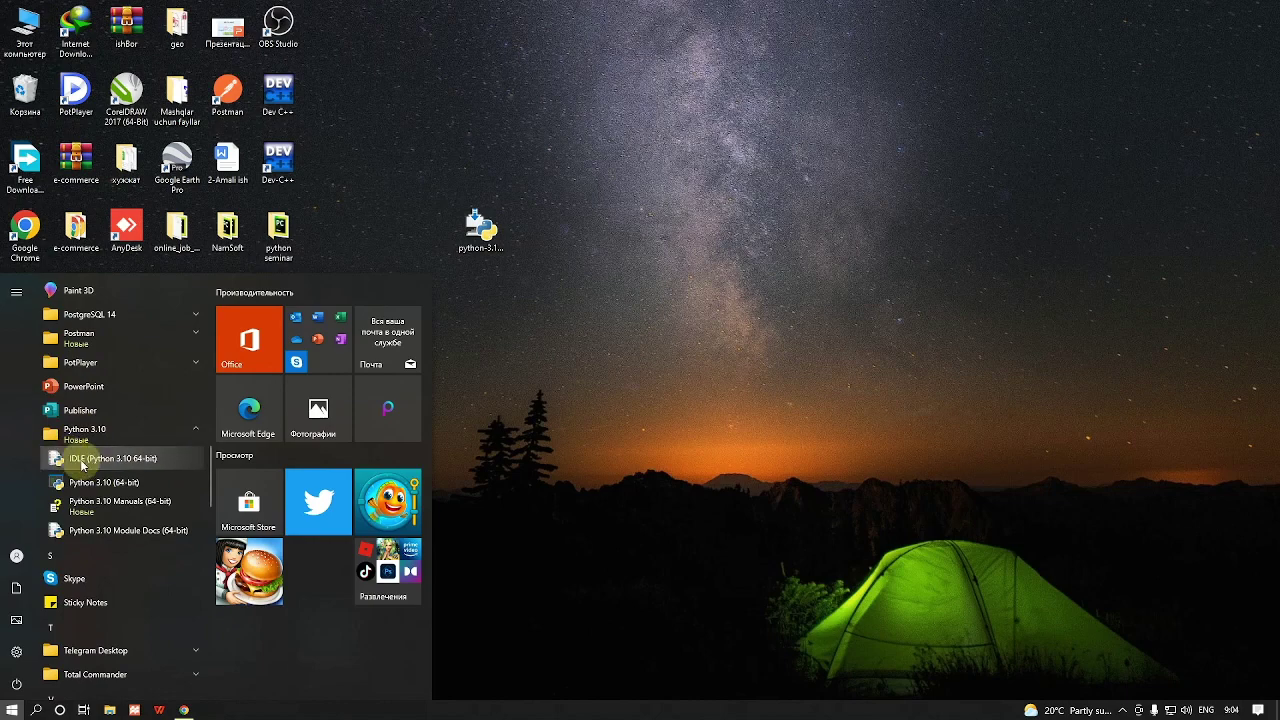
pyautogui.click(190, 458)
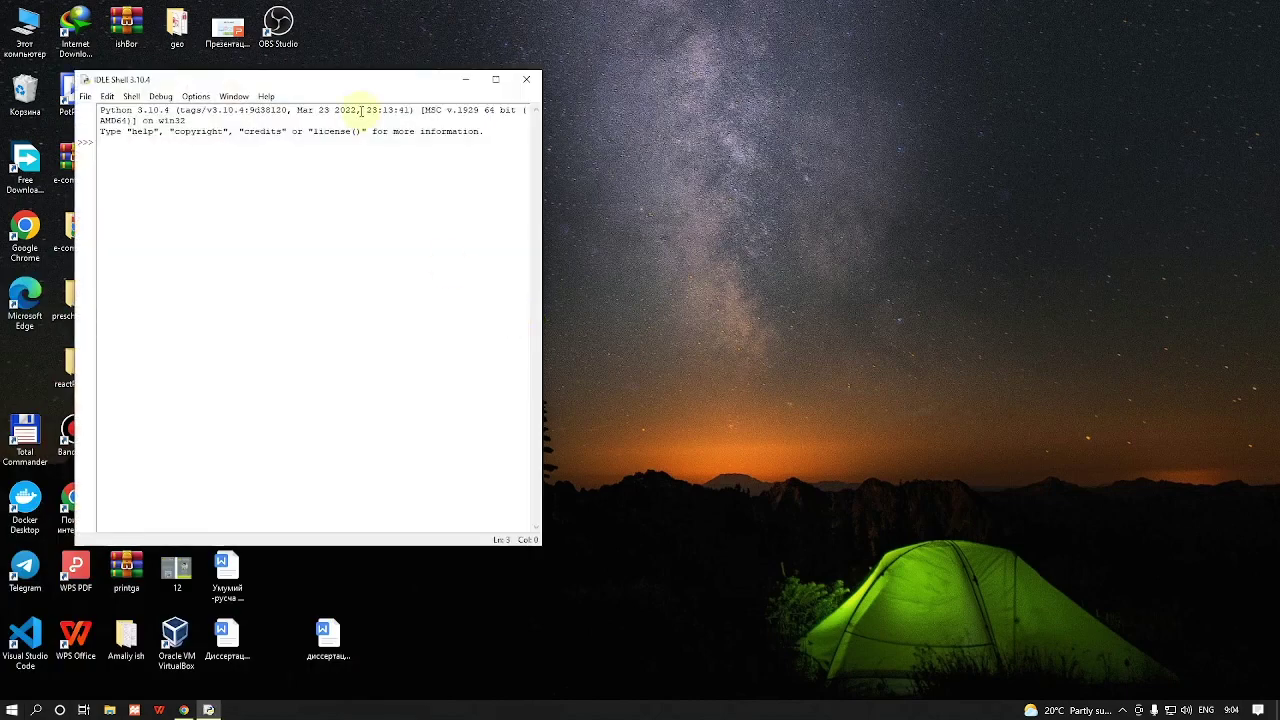
pyautogui.moveTo(360, 90); pyautogui.dragTo(714, 132)
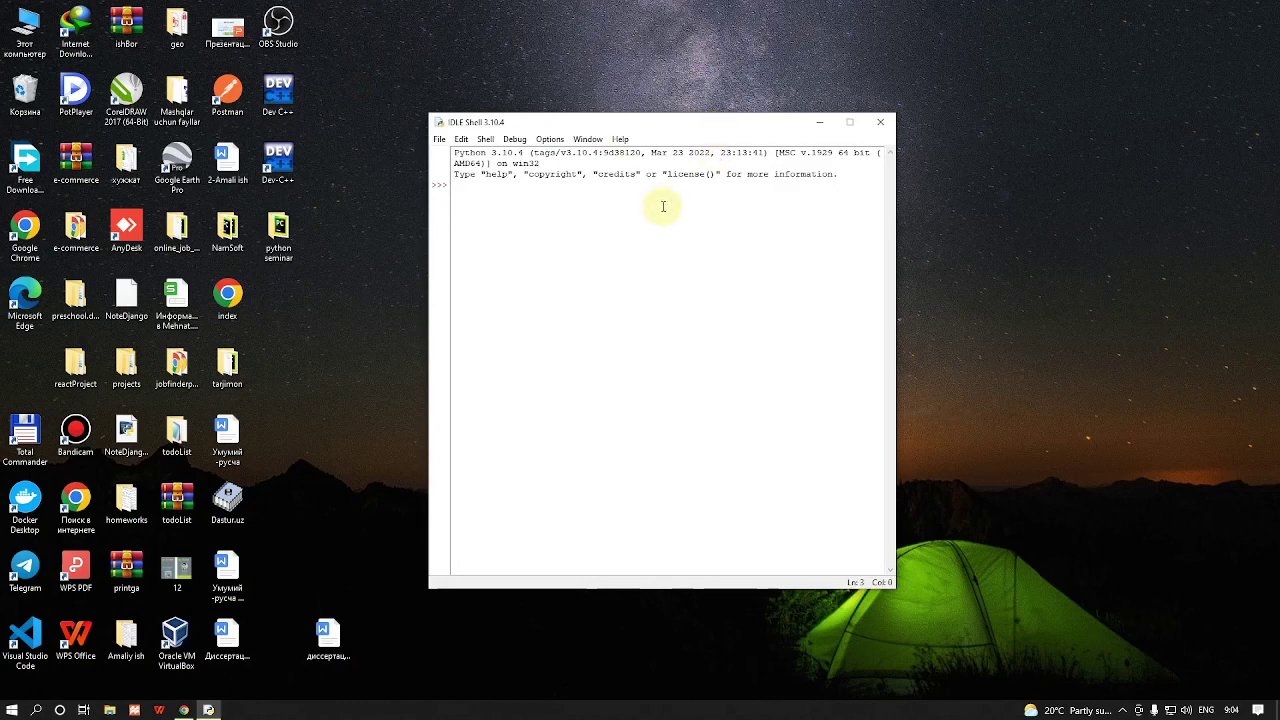
# Run print('hello world') in the IDLE shell.
pyautogui.write("print('hel")
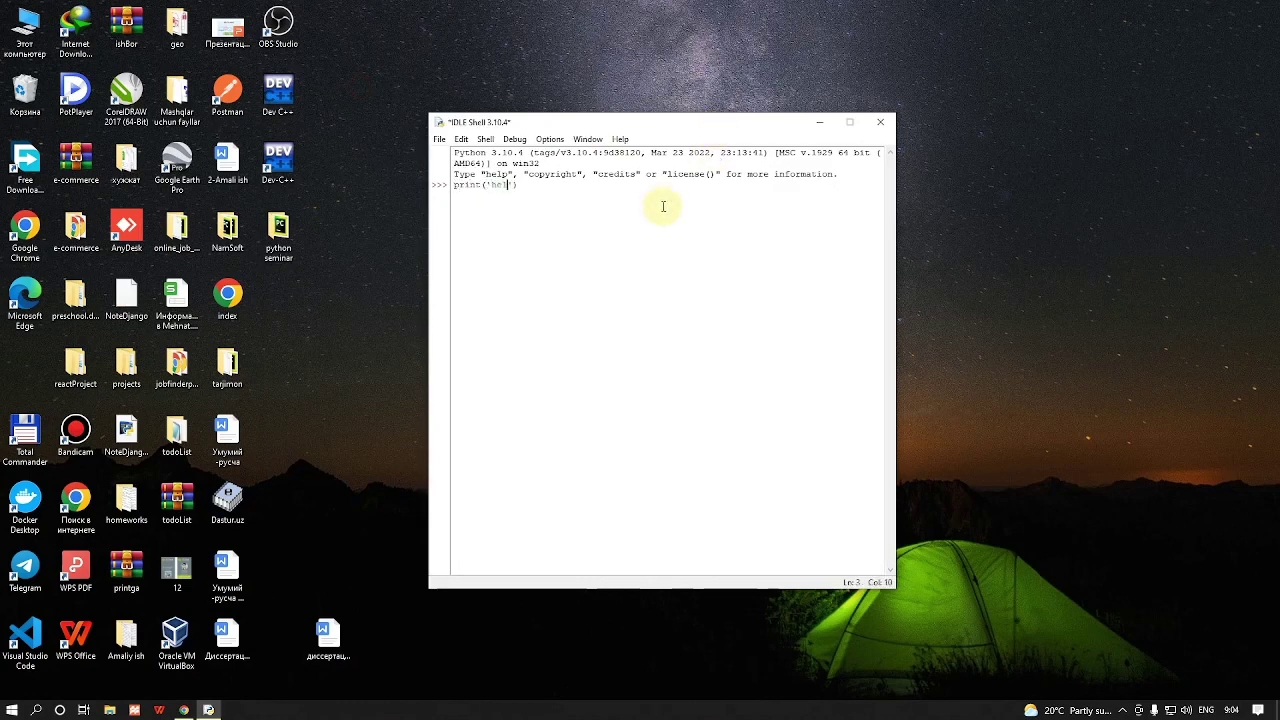
pyautogui.write('lo world')
pyautogui.press('Return')
# Highlight the output line of the print command and the Python version number in the shell header.
pyautogui.moveTo(514, 197)
pyautogui.mouseDown()
pyautogui.moveTo(452, 195)
pyautogui.moveTo(578, 186)
pyautogui.moveTo(514, 197)
pyautogui.mouseUp()
pyautogui.click(470, 195)
pyautogui.click(534, 197)
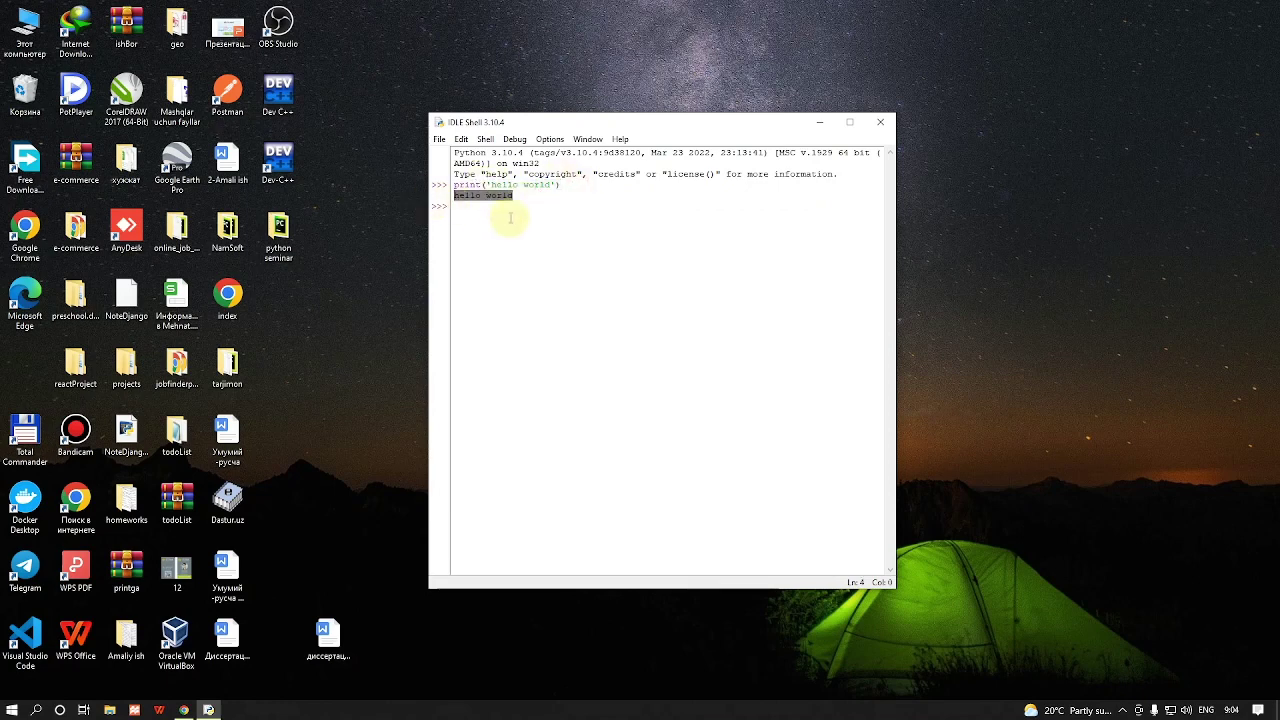
pyautogui.click(509, 214)
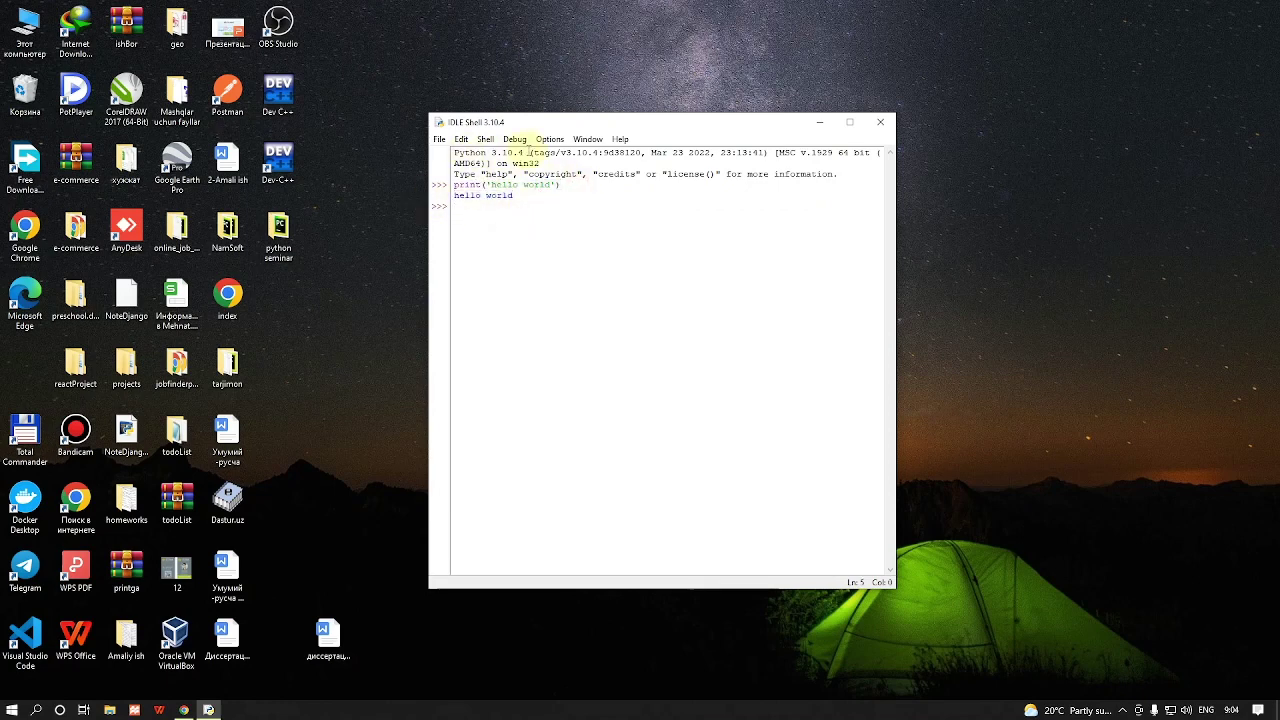
pyautogui.moveTo(527, 152); pyautogui.dragTo(490, 152)
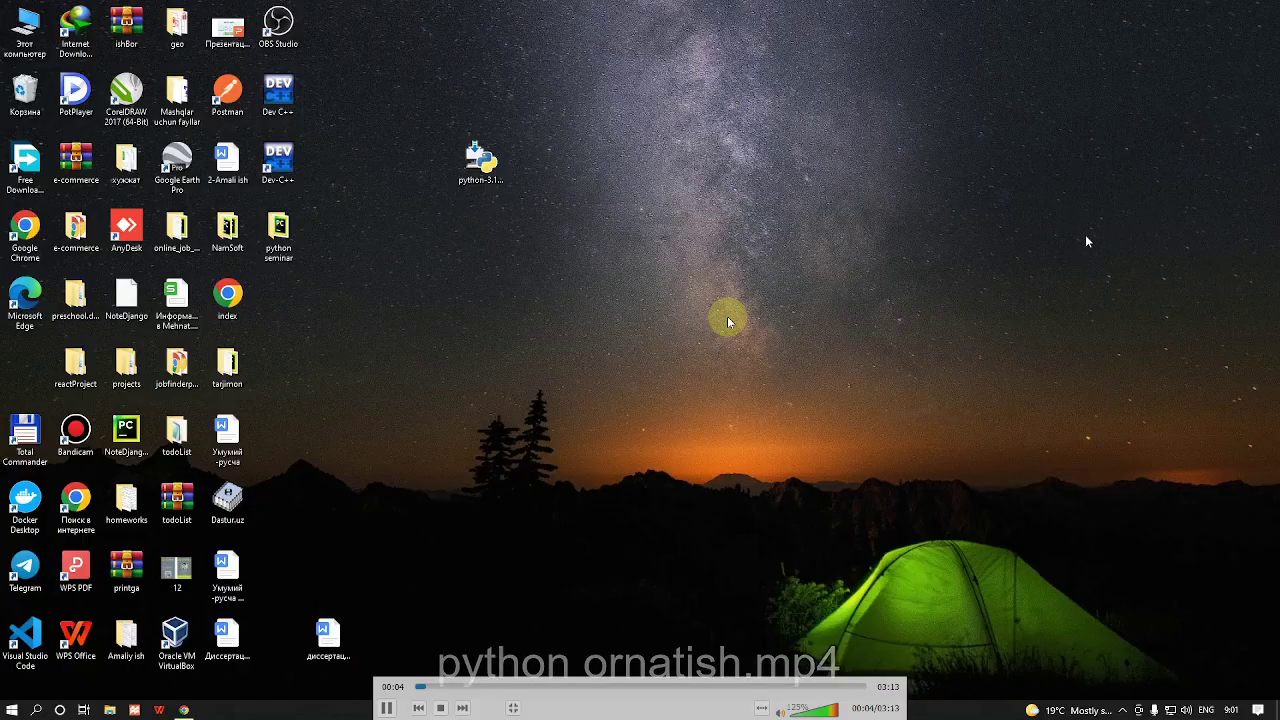
# Leave full screen, close the video player and minimize the python presentation folder to return to the PDF lesson.
pyautogui.doubleClick(1085, 234)
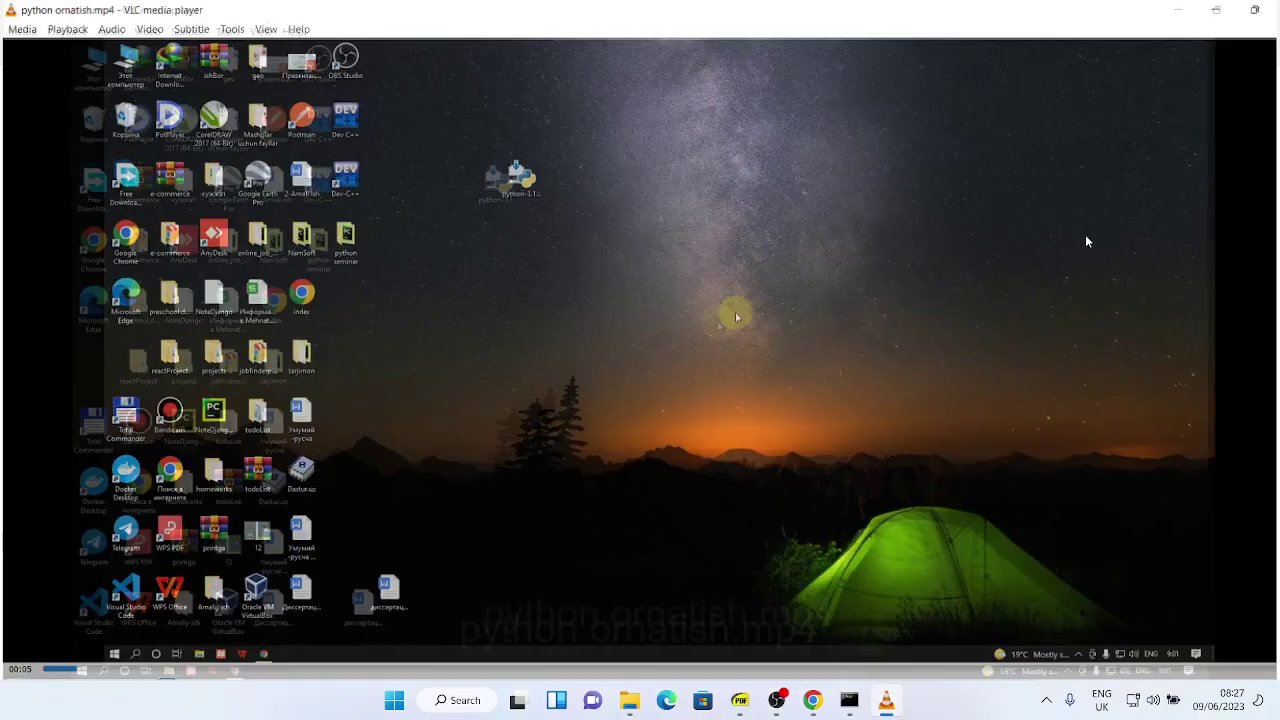
pyautogui.click(1258, 9)
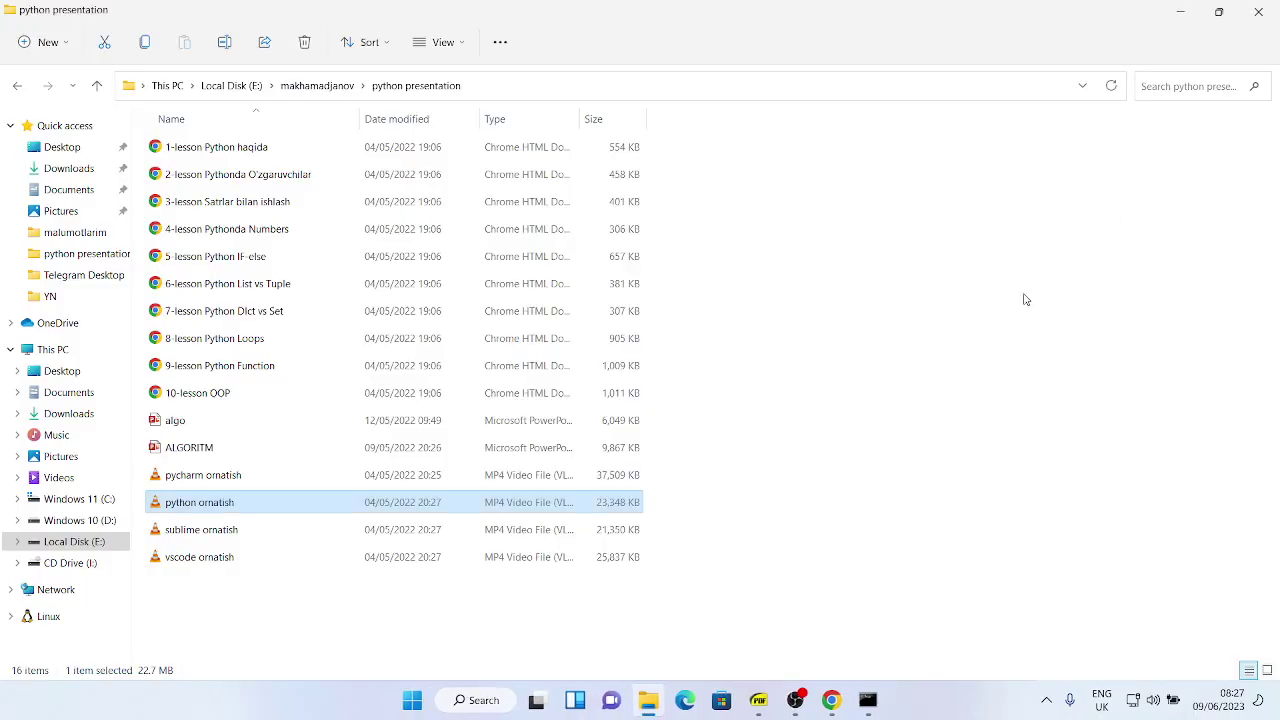
pyautogui.click(1172, 10)
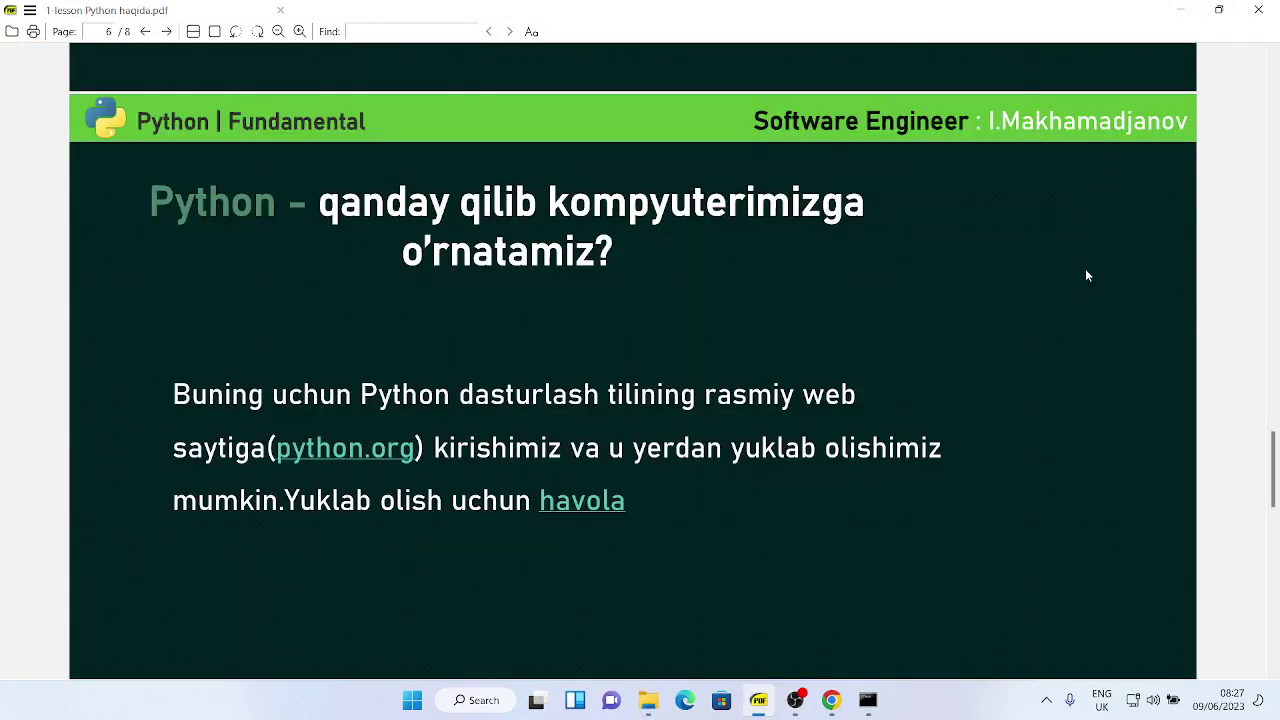